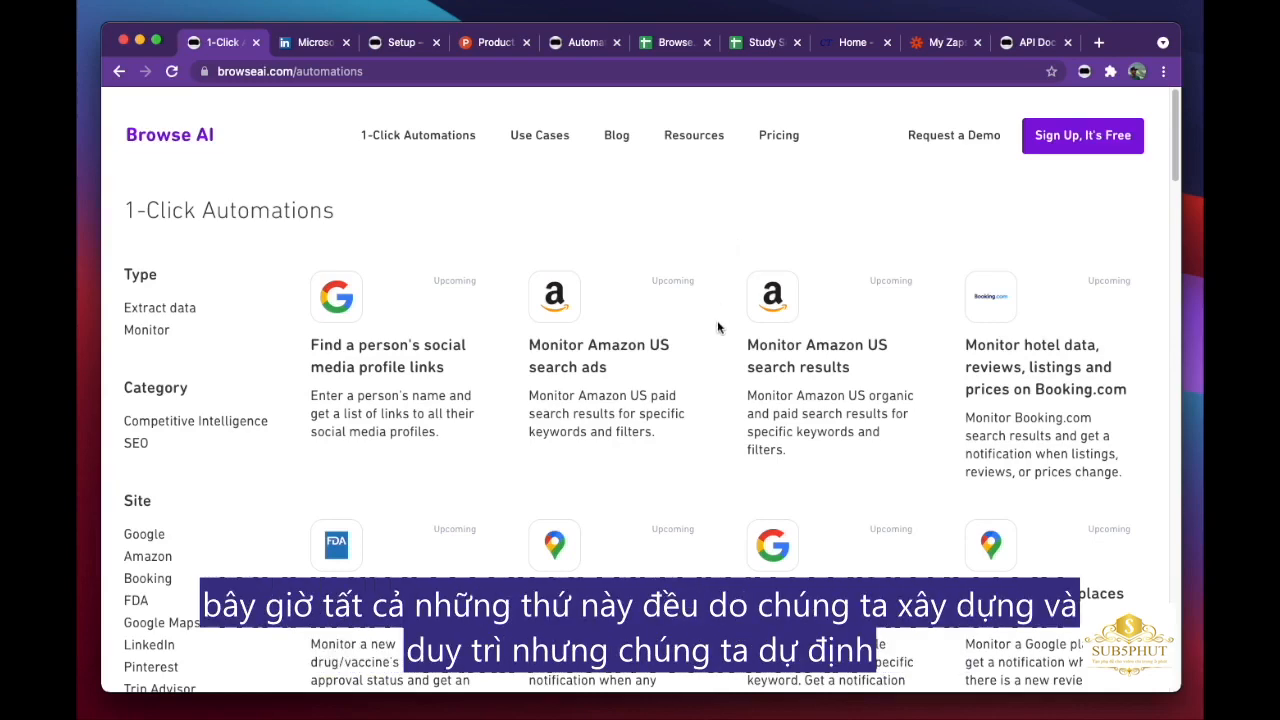
Step: Look through the available 1-Click Automations
{"action": "scroll", "coordinate": [728, 336], "scroll_direction": "down", "scroll_amount": 1}
{"action": "scroll", "coordinate": [728, 336], "scroll_direction": "down", "scroll_amount": 10}
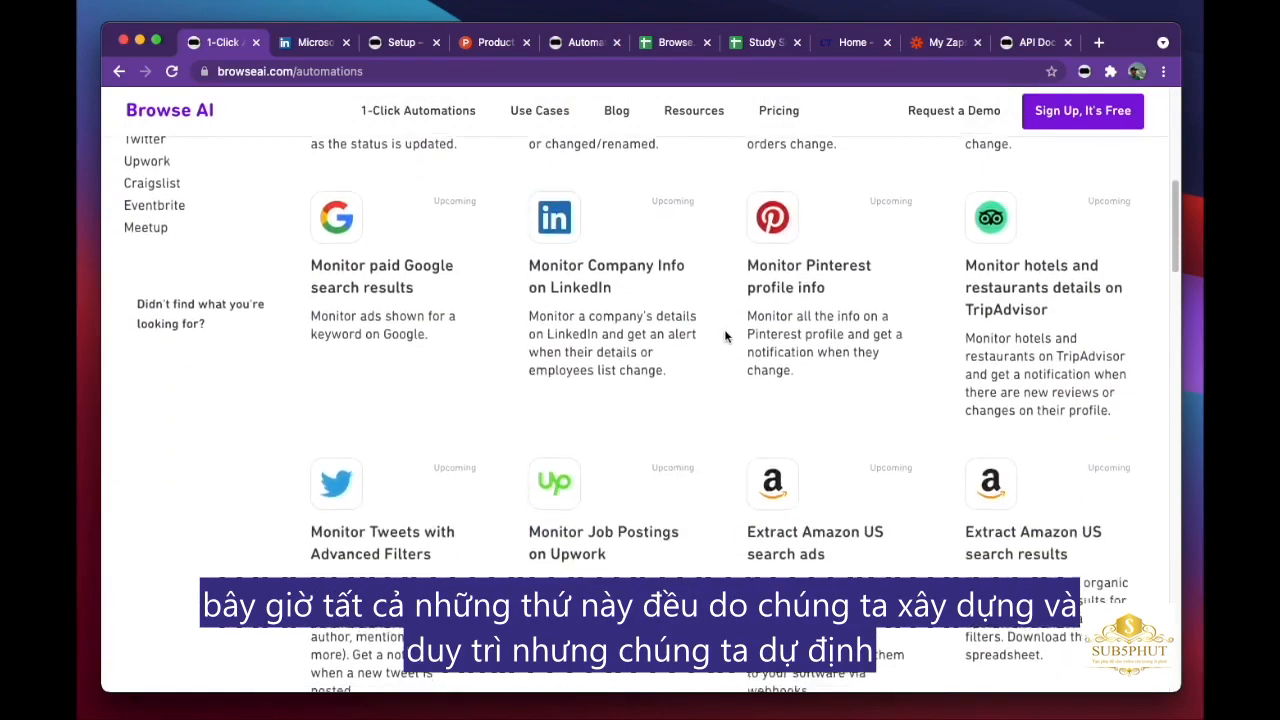
{"action": "scroll", "coordinate": [726, 337], "scroll_direction": "down", "scroll_amount": 2}
{"action": "scroll", "coordinate": [726, 337], "scroll_direction": "up", "scroll_amount": 15}
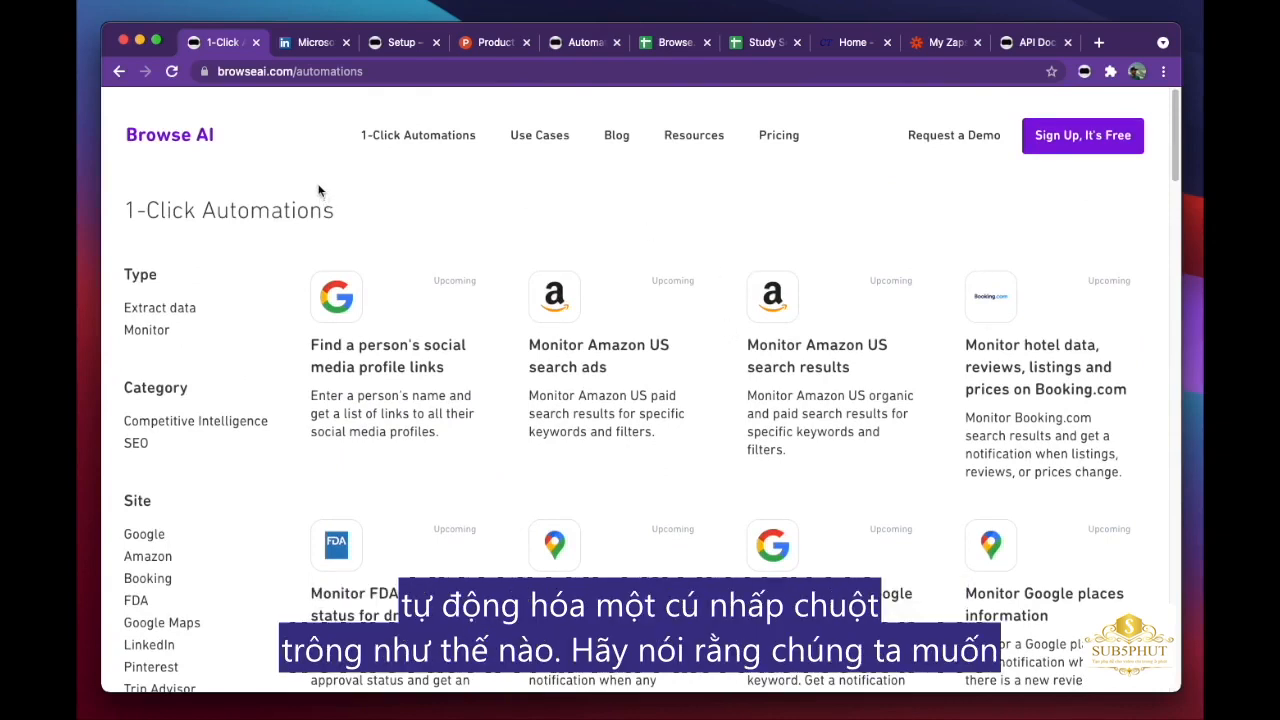
Step: Review the company details on Microsoft's LinkedIn page
{"action": "left_click", "coordinate": [308, 42]}
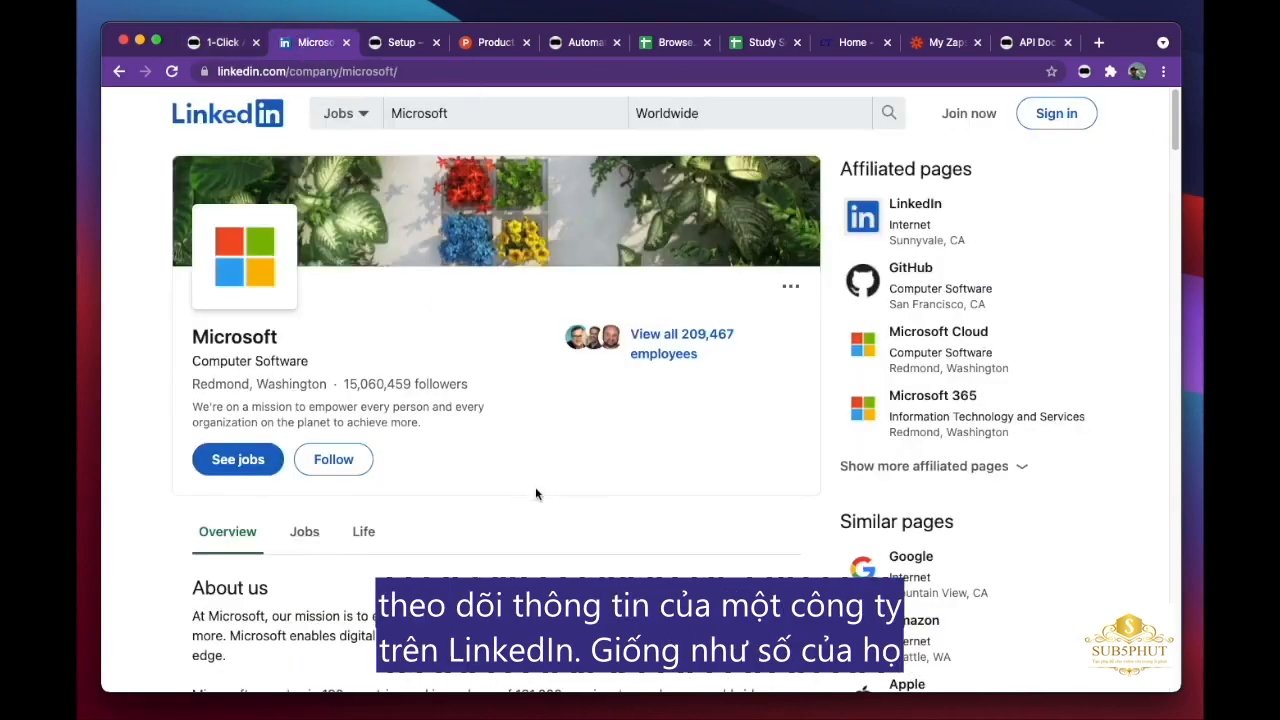
{"action": "scroll", "coordinate": [485, 537], "scroll_direction": "down", "scroll_amount": 2}
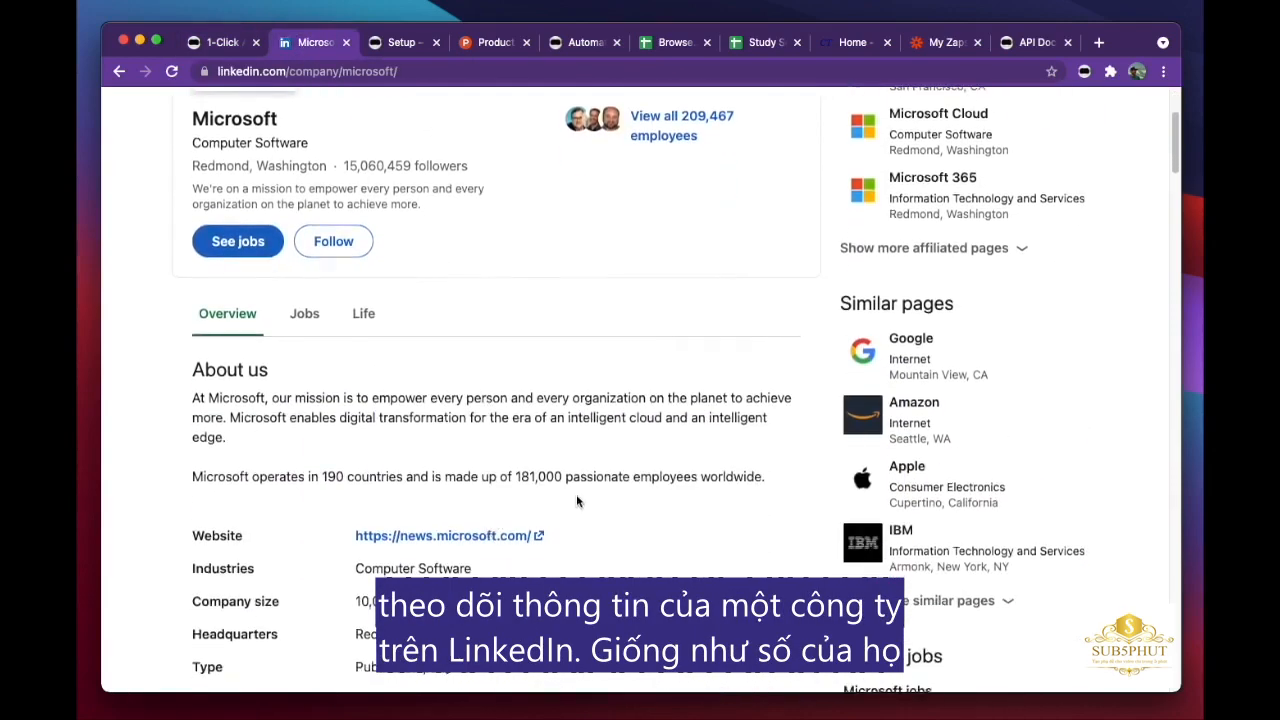
{"action": "scroll", "coordinate": [576, 496], "scroll_direction": "down", "scroll_amount": 2}
{"action": "scroll", "coordinate": [594, 386], "scroll_direction": "up", "scroll_amount": 5}
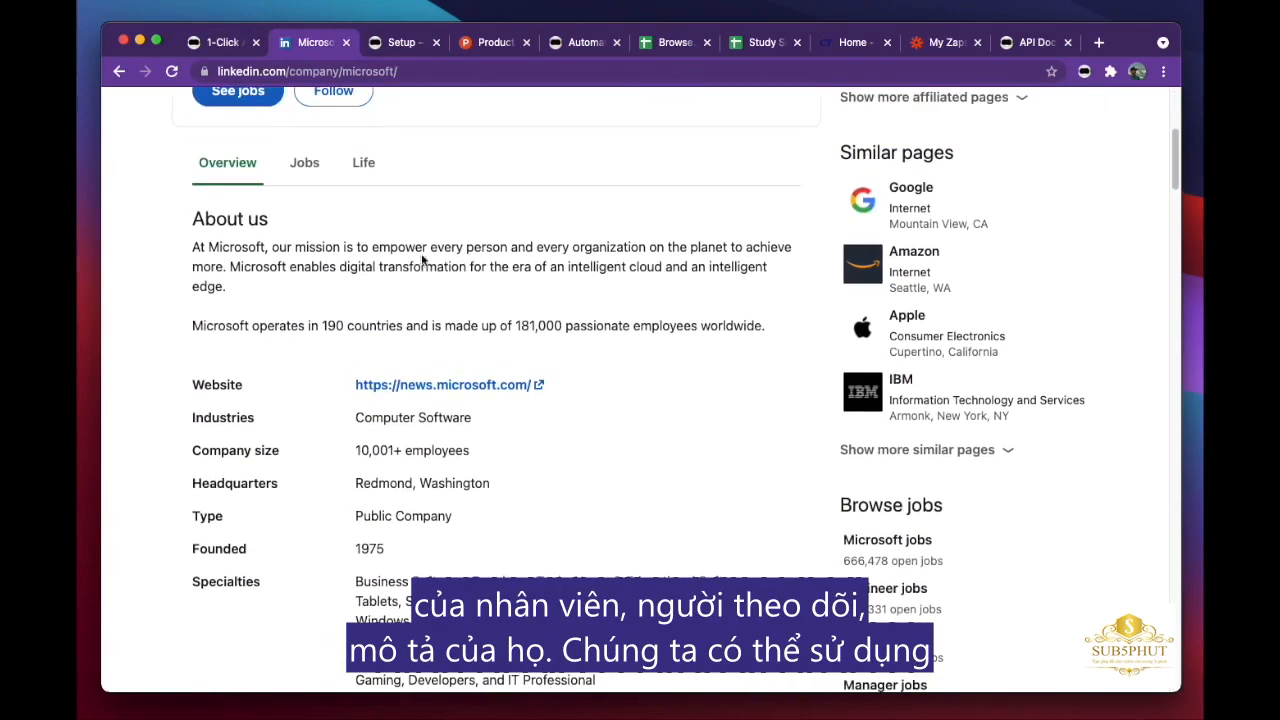
{"action": "left_click", "coordinate": [397, 42]}
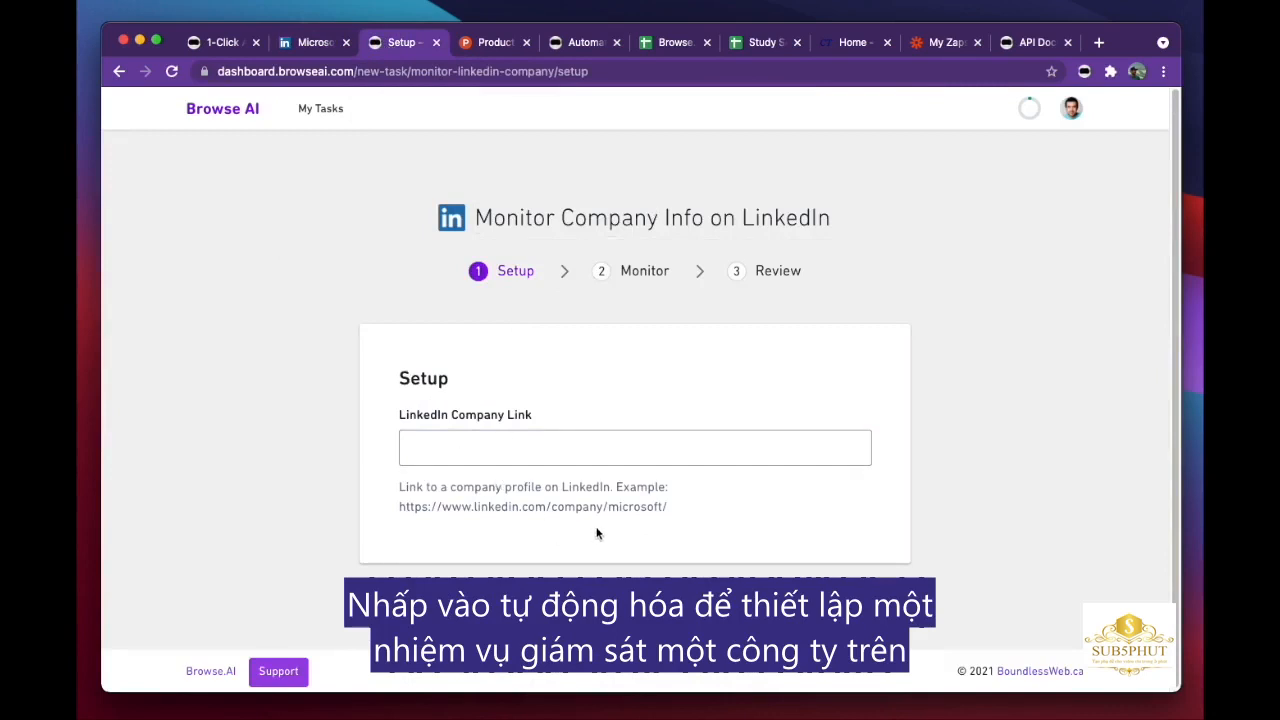
{"action": "left_click_drag", "start_coordinate": [577, 517], "coordinate": [400, 506]}
{"action": "key", "text": "super+c"}
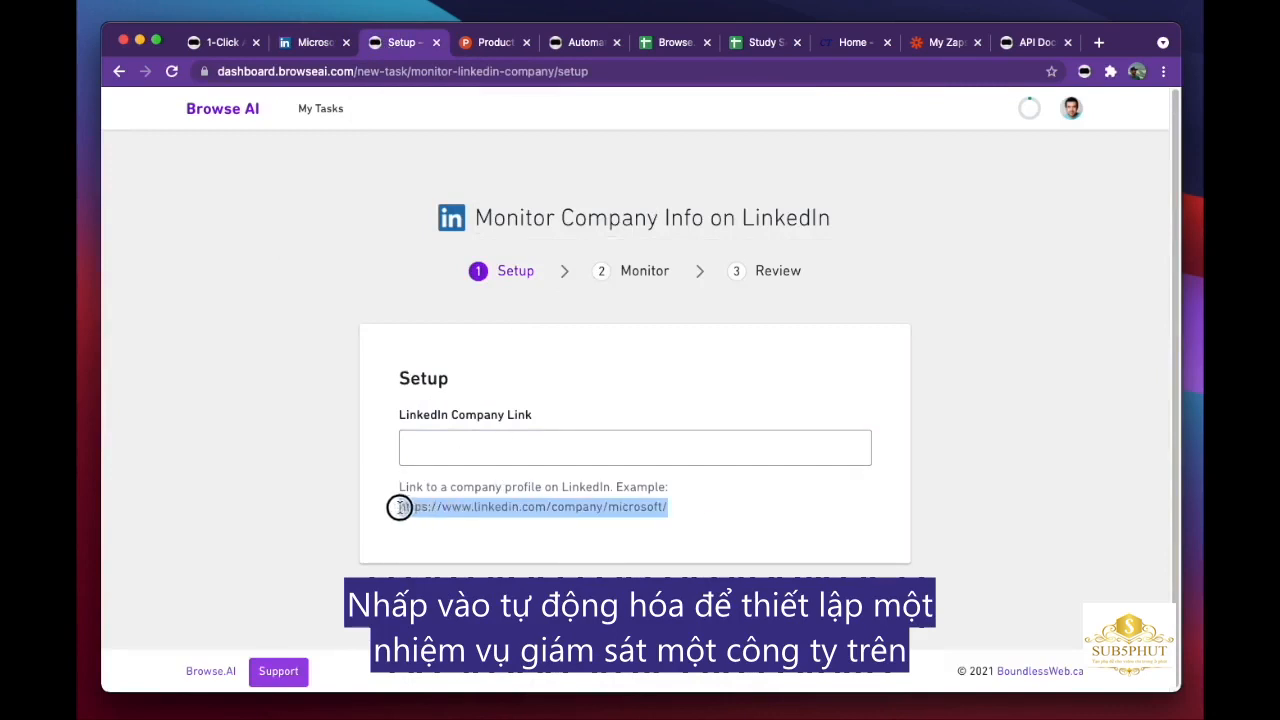
{"action": "left_click", "coordinate": [476, 435]}
{"action": "key", "text": "super+v"}
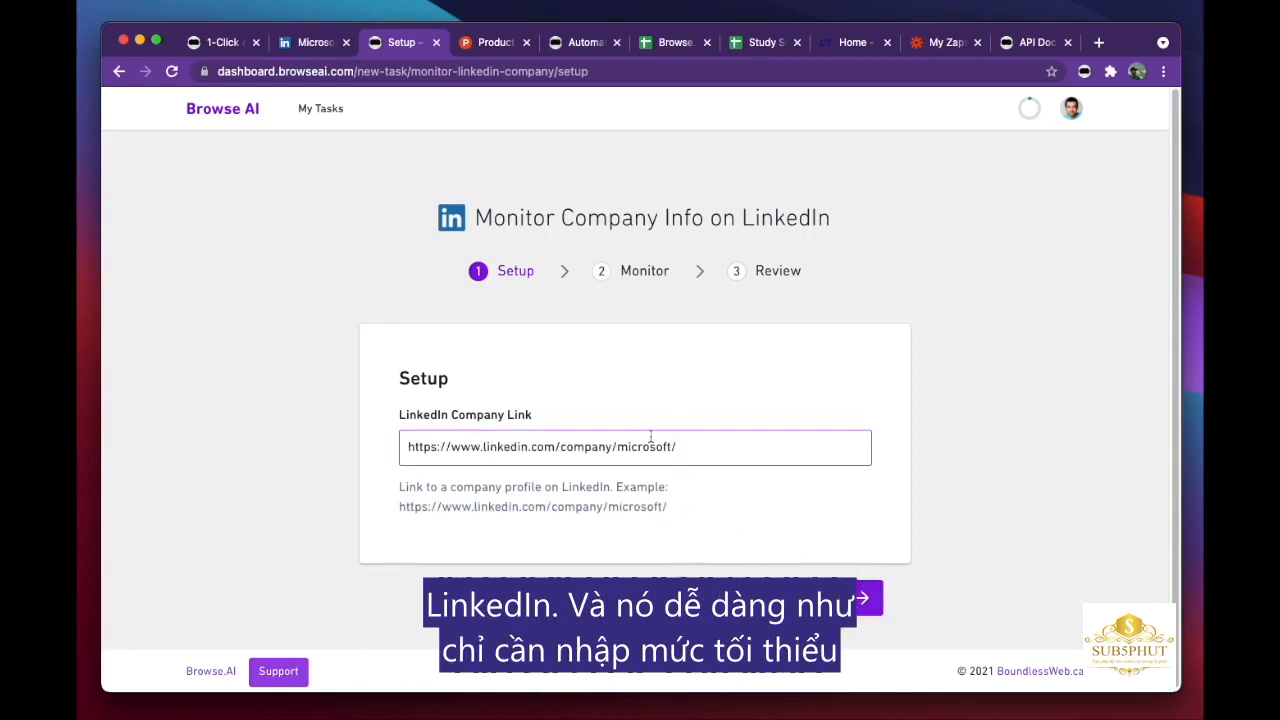
{"action": "left_click", "coordinate": [848, 600]}
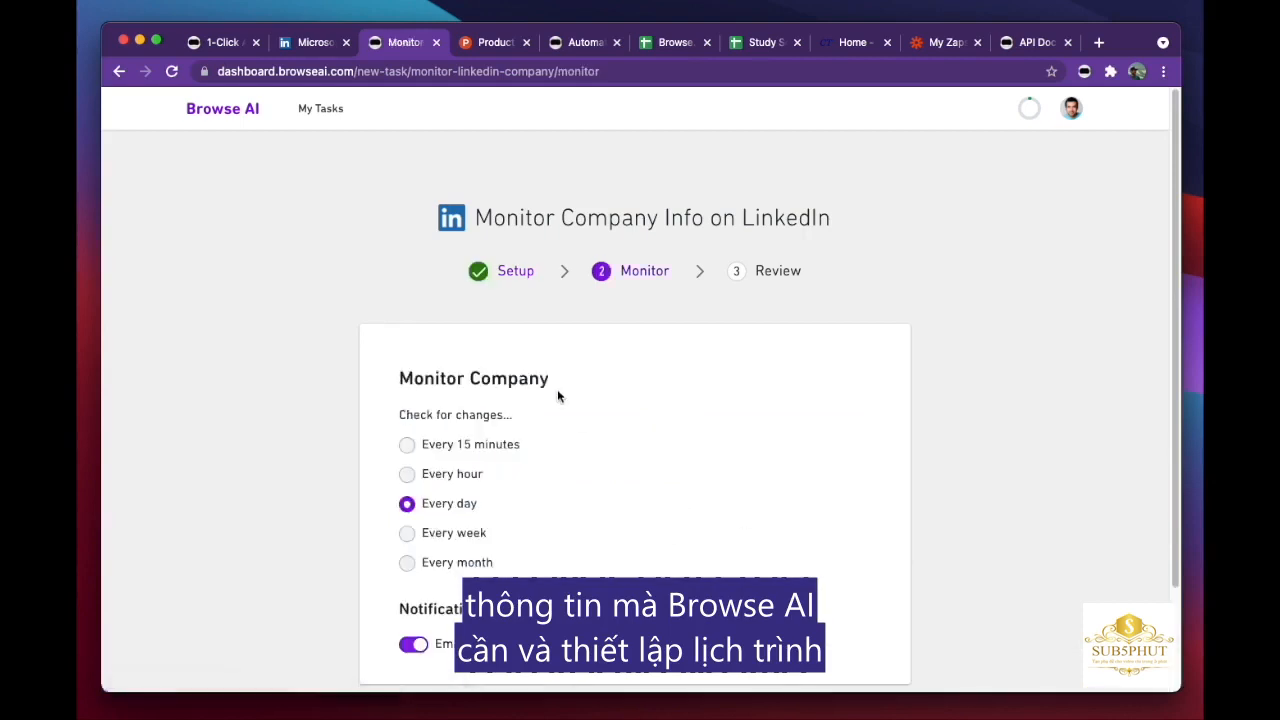
Step: Set the company monitor to check for changes every week and submit the task
{"action": "scroll", "coordinate": [558, 392], "scroll_direction": "down", "scroll_amount": 2}
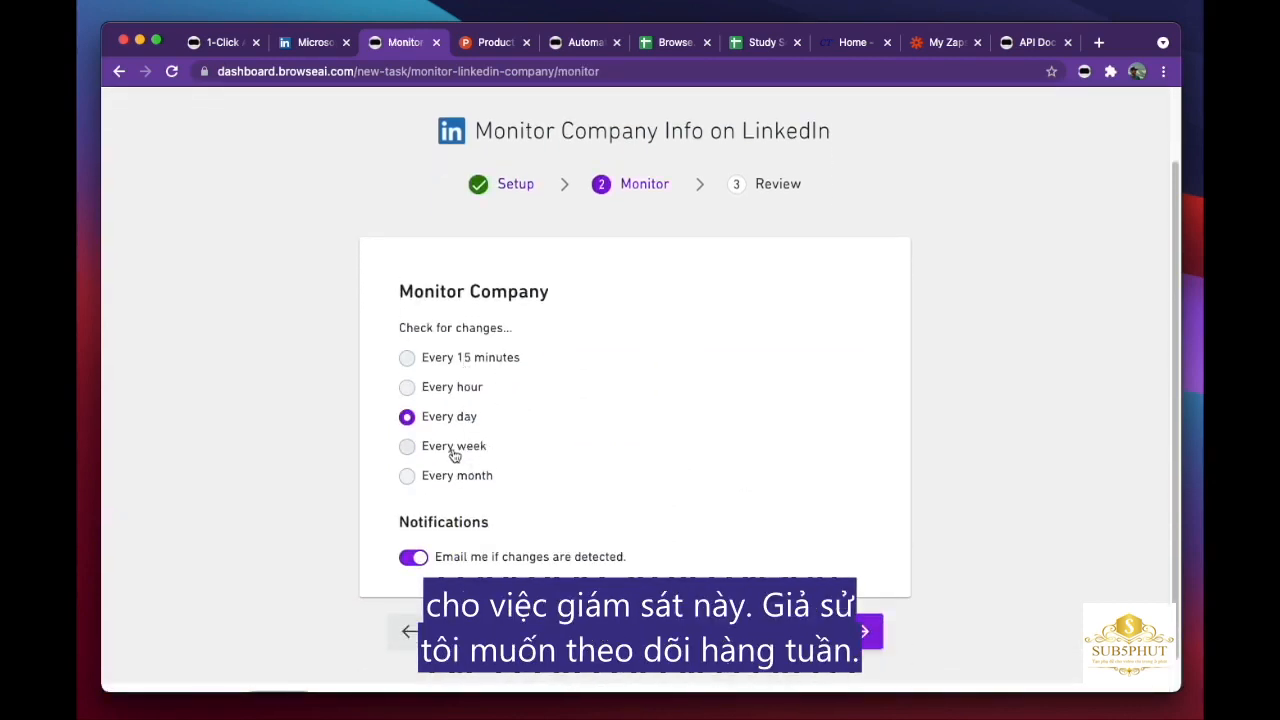
{"action": "left_click", "coordinate": [454, 451]}
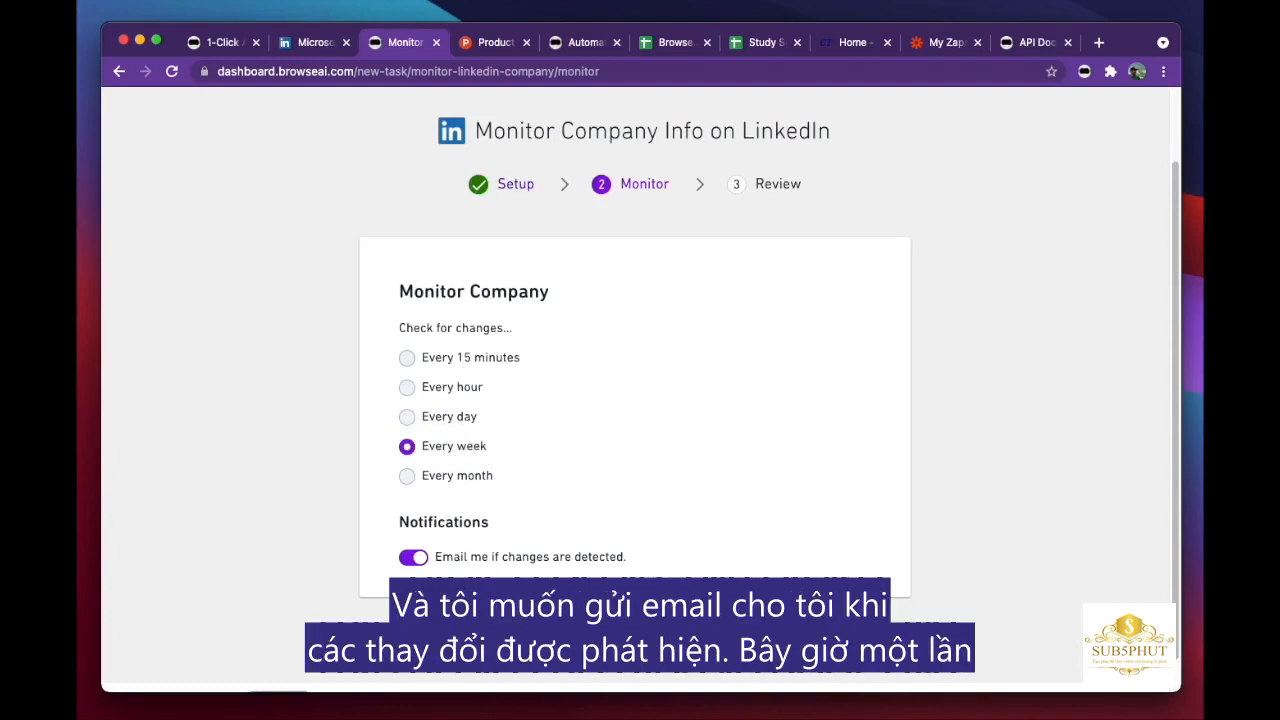
{"action": "left_click", "coordinate": [862, 634]}
Step: Examine the task execution details, including the captured company texts and the final screenshot
{"action": "scroll", "coordinate": [831, 346], "scroll_direction": "down", "scroll_amount": 1}
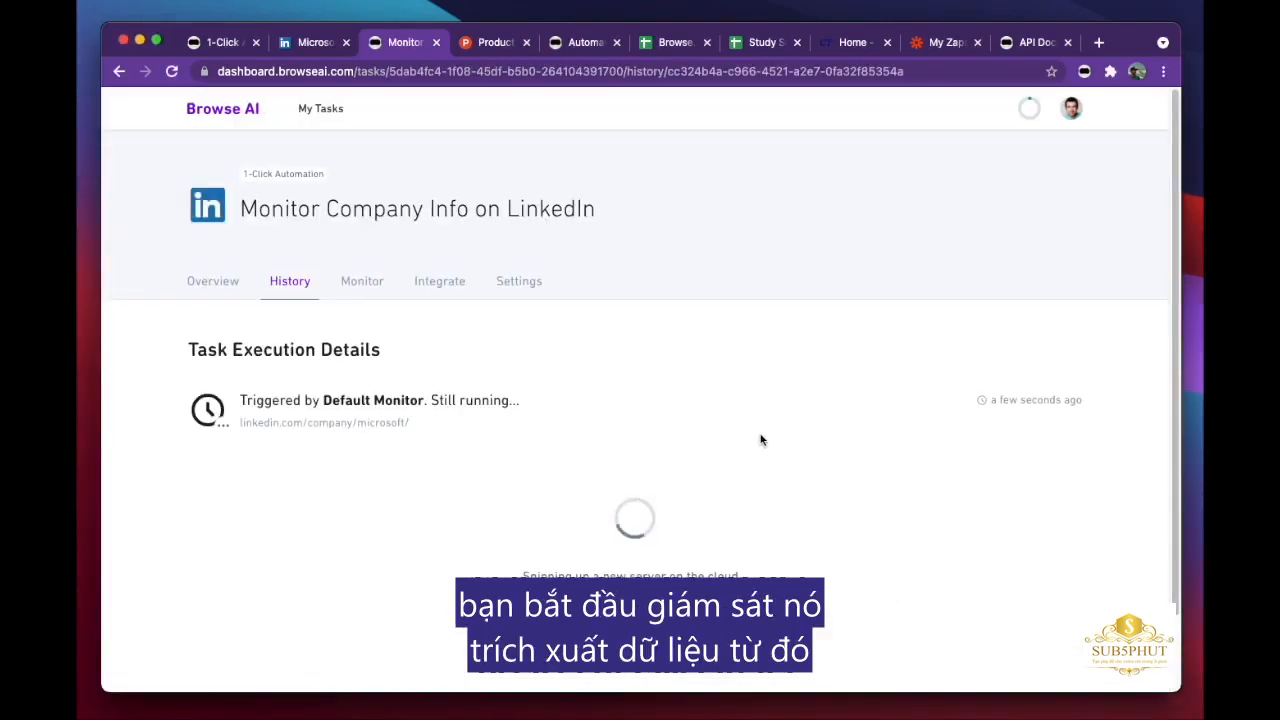
{"action": "scroll", "coordinate": [646, 356], "scroll_direction": "down", "scroll_amount": 1}
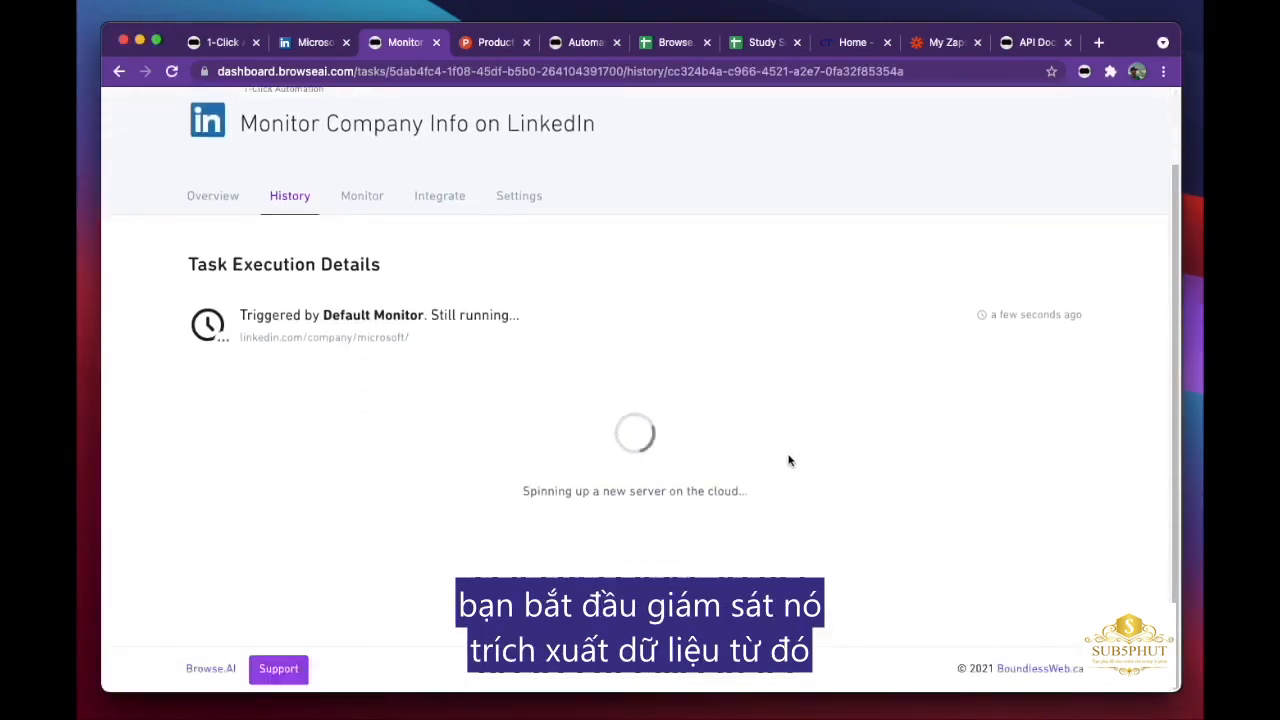
{"action": "scroll", "coordinate": [789, 457], "scroll_direction": "up", "scroll_amount": 1}
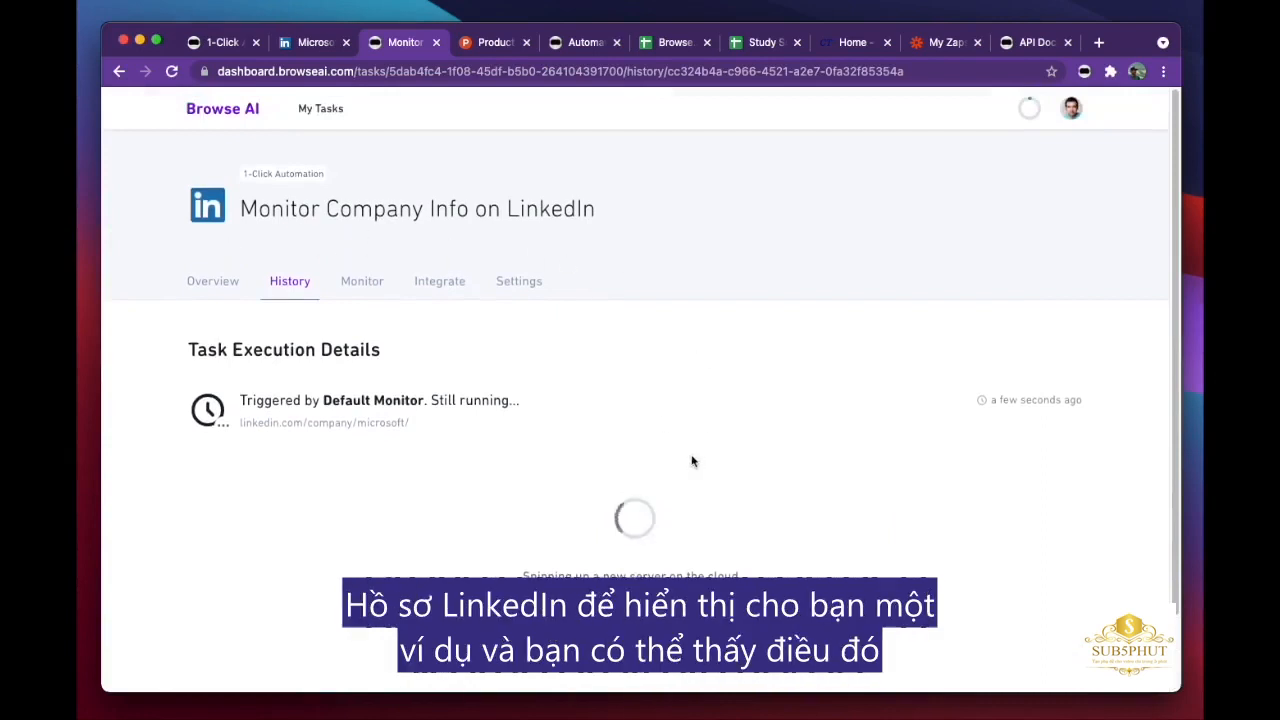
{"action": "scroll", "coordinate": [705, 446], "scroll_direction": "down", "scroll_amount": 1}
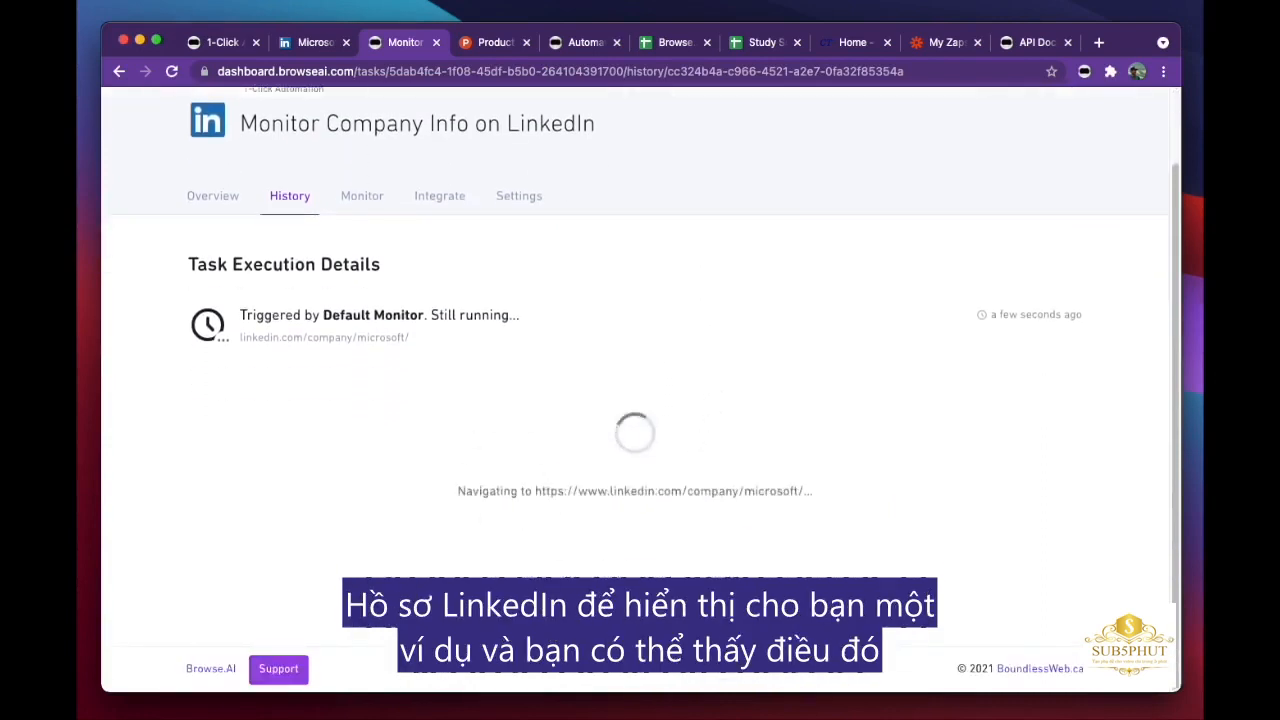
{"action": "scroll", "coordinate": [504, 413], "scroll_direction": "down", "scroll_amount": 2}
{"action": "scroll", "coordinate": [504, 413], "scroll_direction": "down", "scroll_amount": 2}
{"action": "scroll", "coordinate": [643, 410], "scroll_direction": "down", "scroll_amount": 3}
{"action": "scroll", "coordinate": [643, 414], "scroll_direction": "down", "scroll_amount": 2}
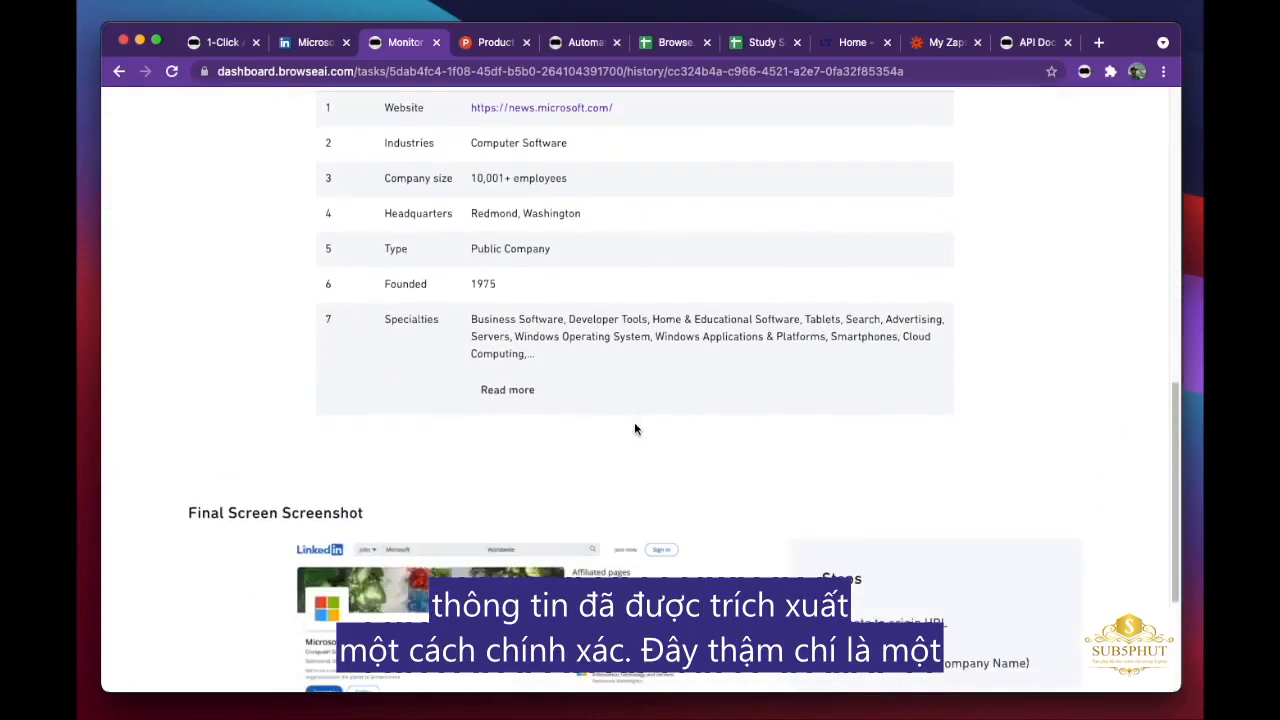
{"action": "scroll", "coordinate": [634, 429], "scroll_direction": "down", "scroll_amount": 3}
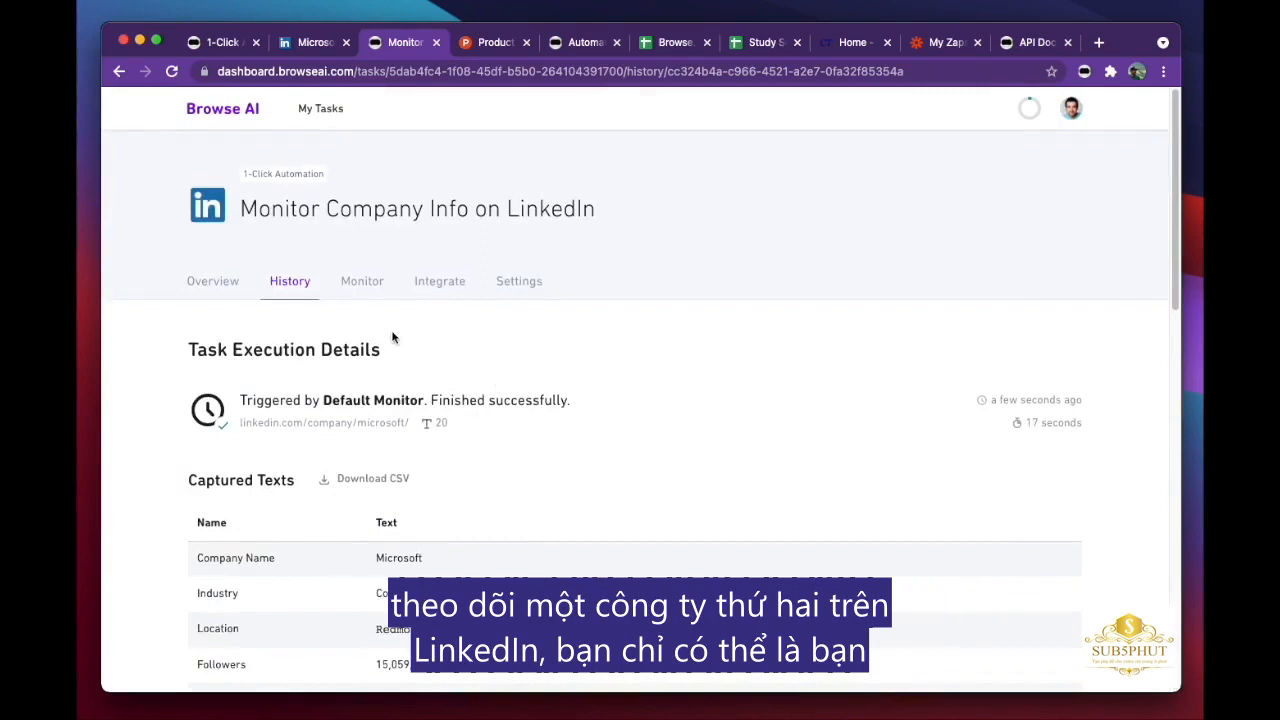
Step: Open the form for adding a second monitor to this task and select "microsoft/" in its LinkedIn company link
{"action": "left_click", "coordinate": [360, 282]}
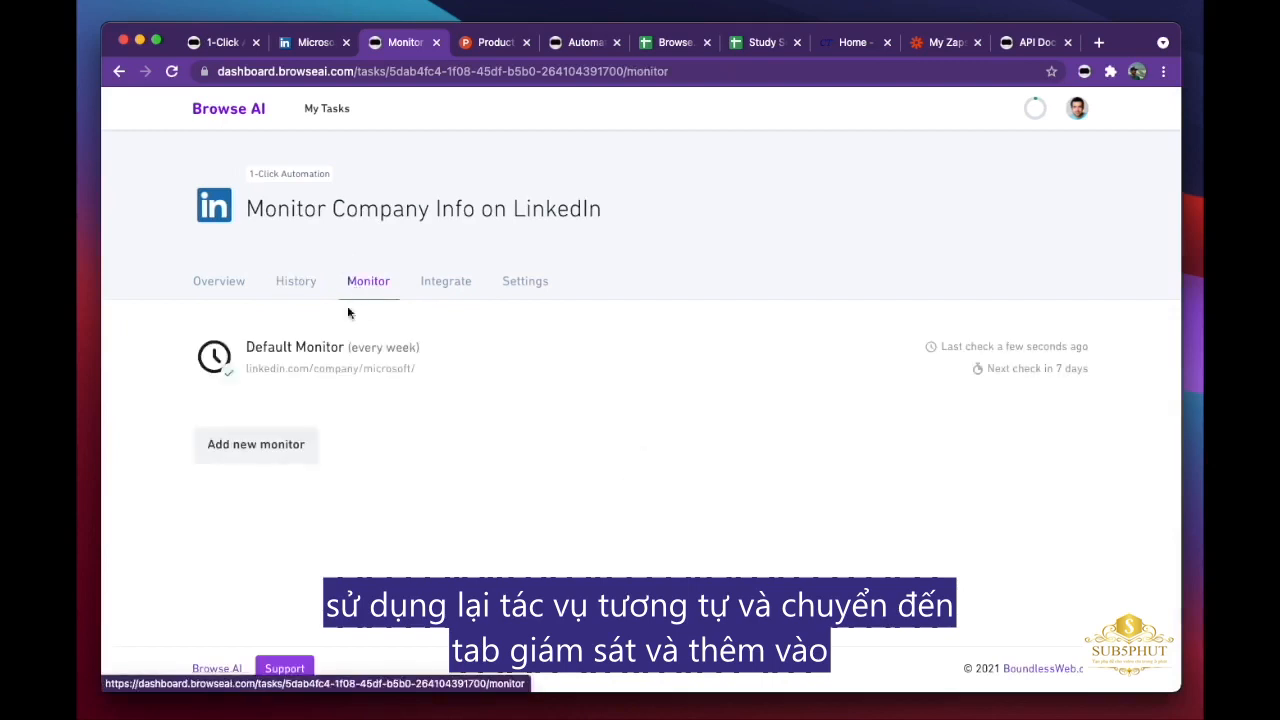
{"action": "left_click", "coordinate": [297, 445]}
{"action": "scroll", "coordinate": [455, 410], "scroll_direction": "down", "scroll_amount": 3}
{"action": "left_click_drag", "start_coordinate": [464, 360], "coordinate": [406, 366]}
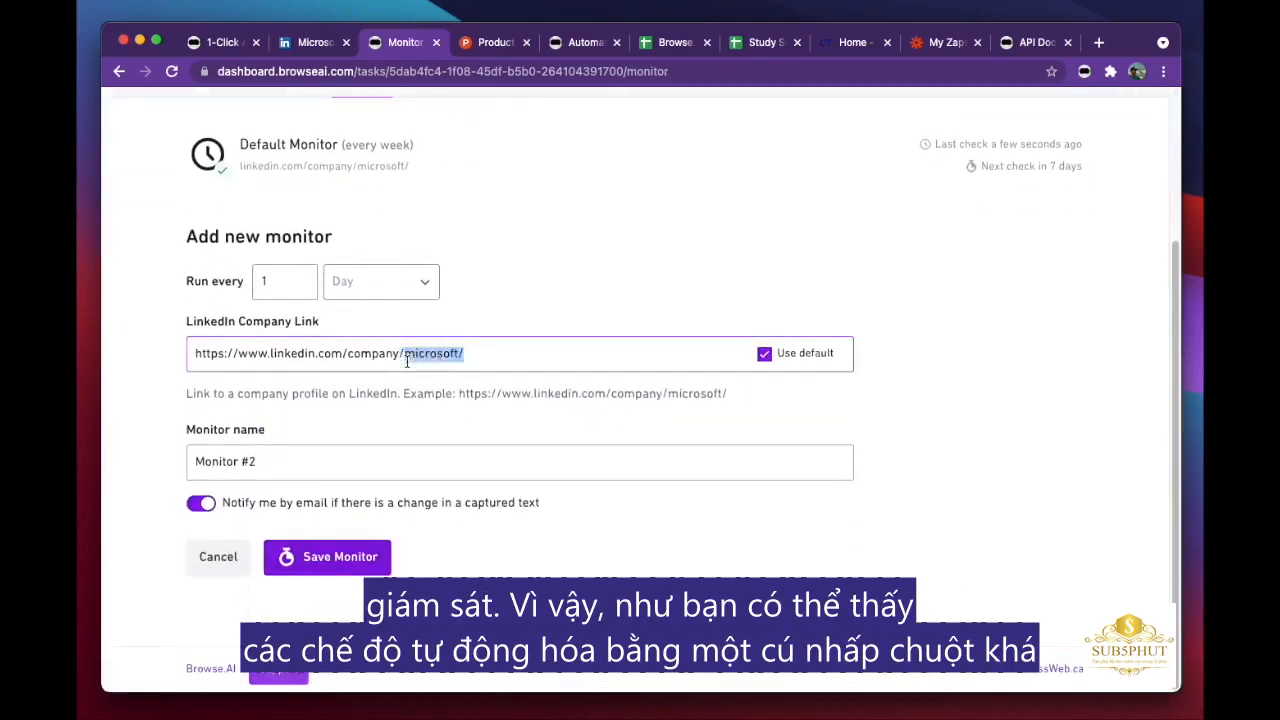
{"action": "scroll", "coordinate": [406, 368], "scroll_direction": "up", "scroll_amount": 3}
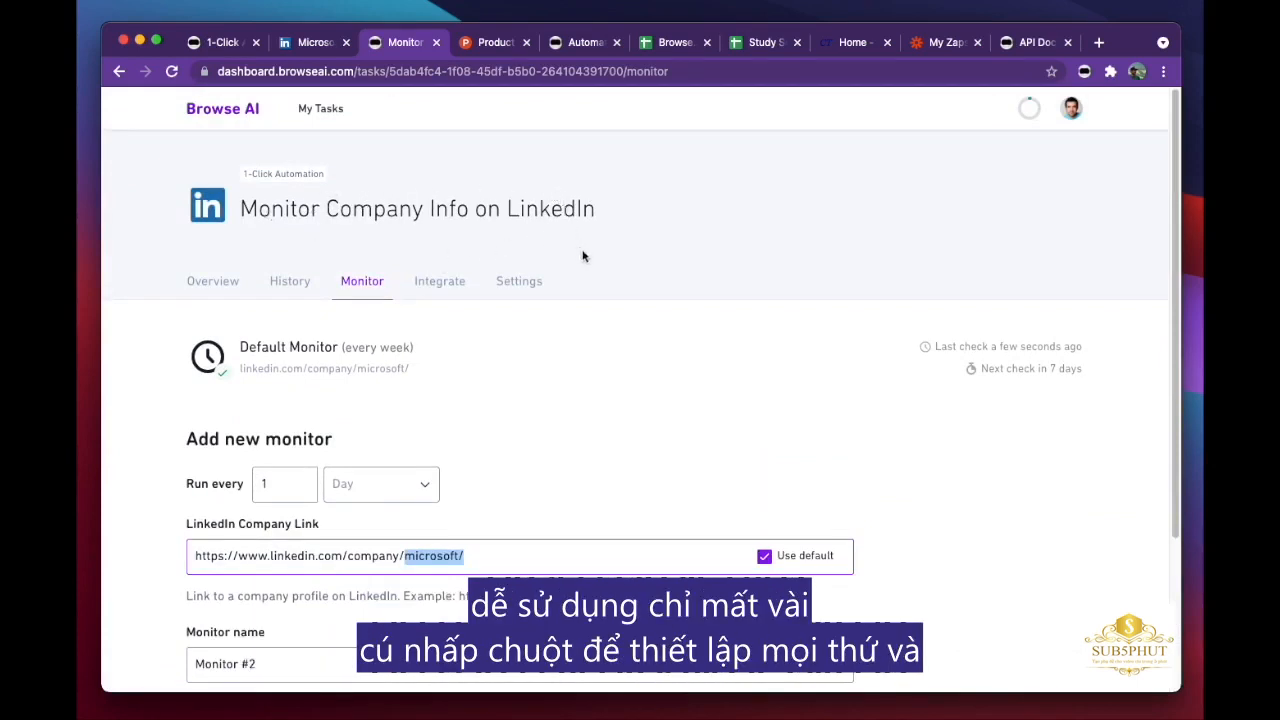
{"action": "scroll", "coordinate": [494, 433], "scroll_direction": "down", "scroll_amount": 3}
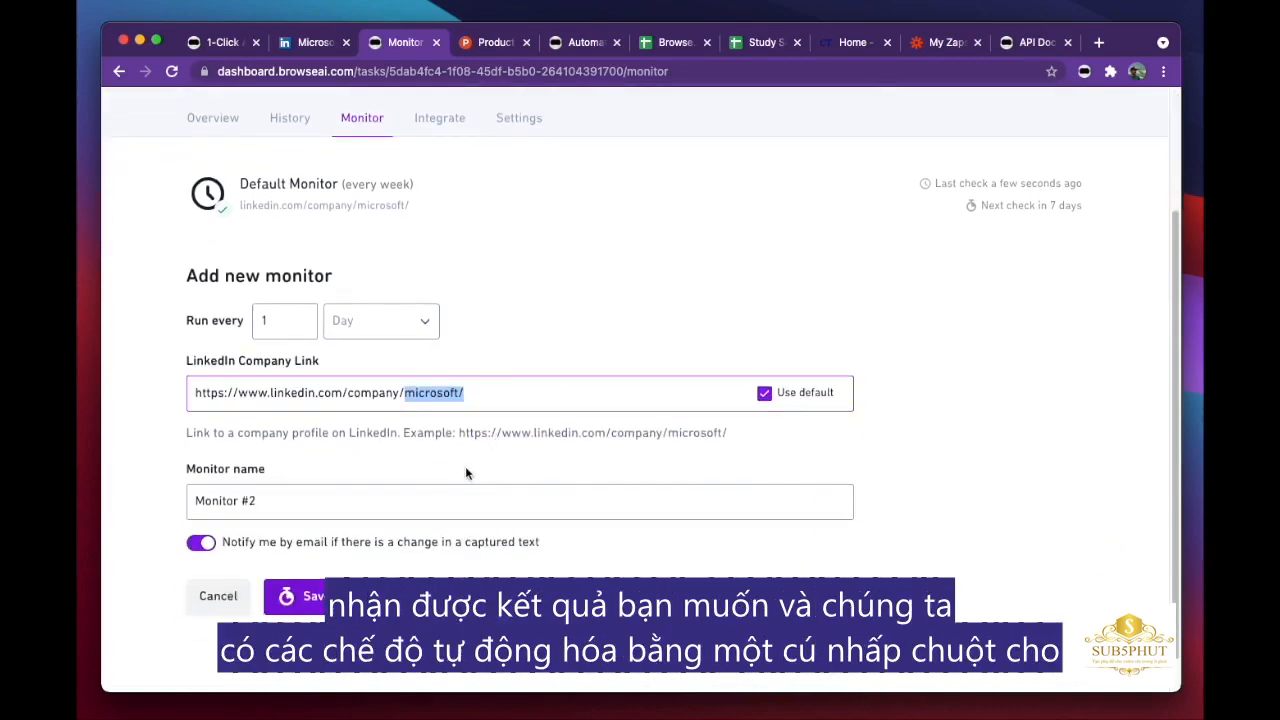
{"action": "scroll", "coordinate": [466, 472], "scroll_direction": "up", "scroll_amount": 3}
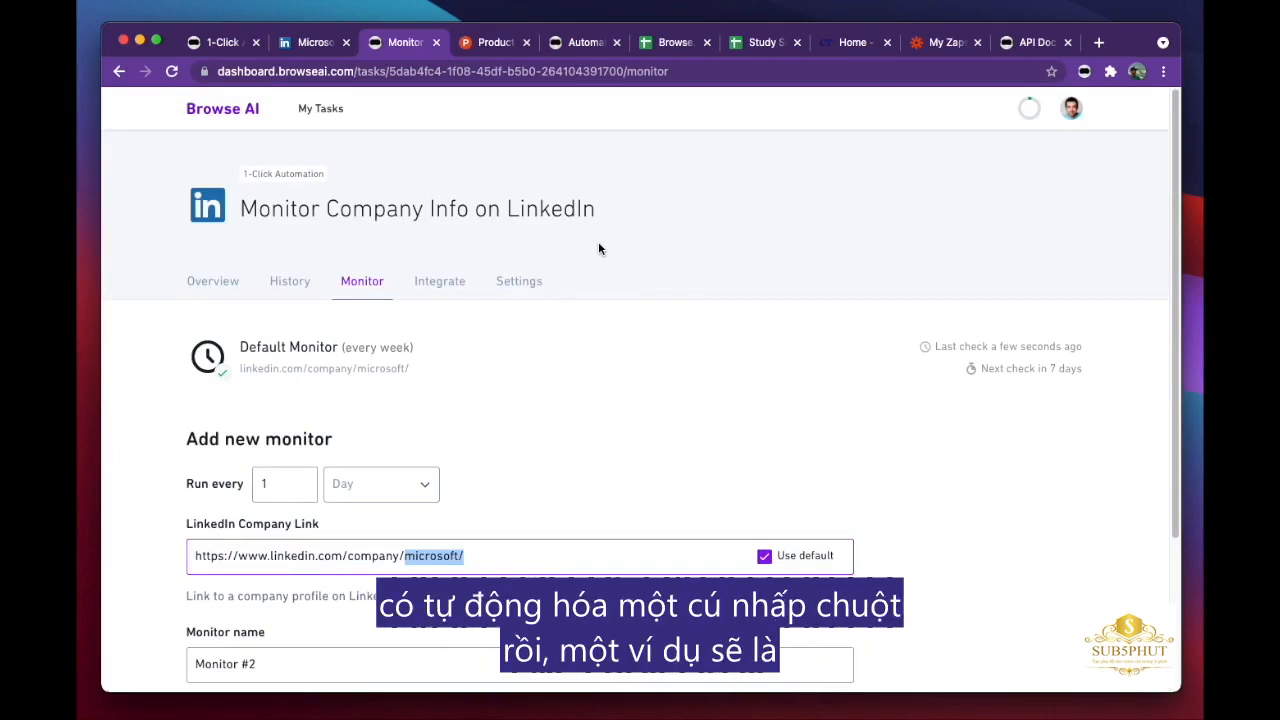
Step: Copy the web address of the Product Hunt search results for "automation"
{"action": "left_click", "coordinate": [490, 44]}
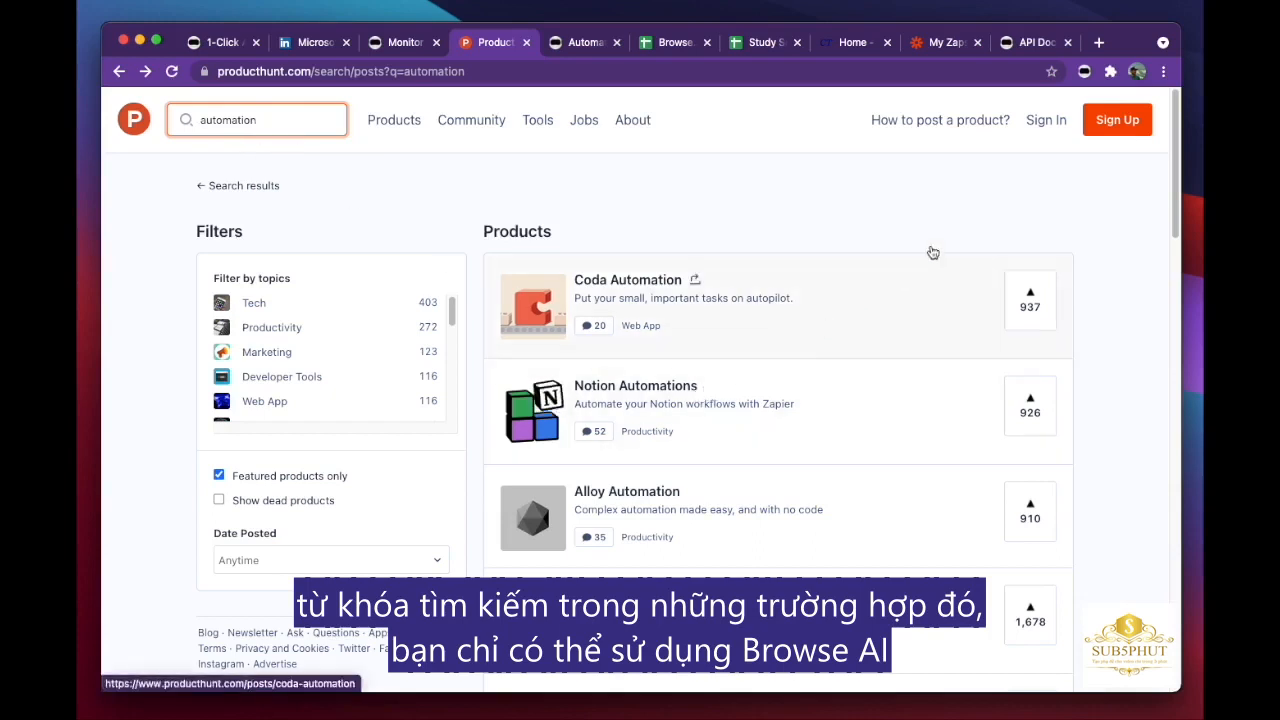
{"action": "left_click", "coordinate": [398, 71]}
{"action": "key", "text": "super+c"}
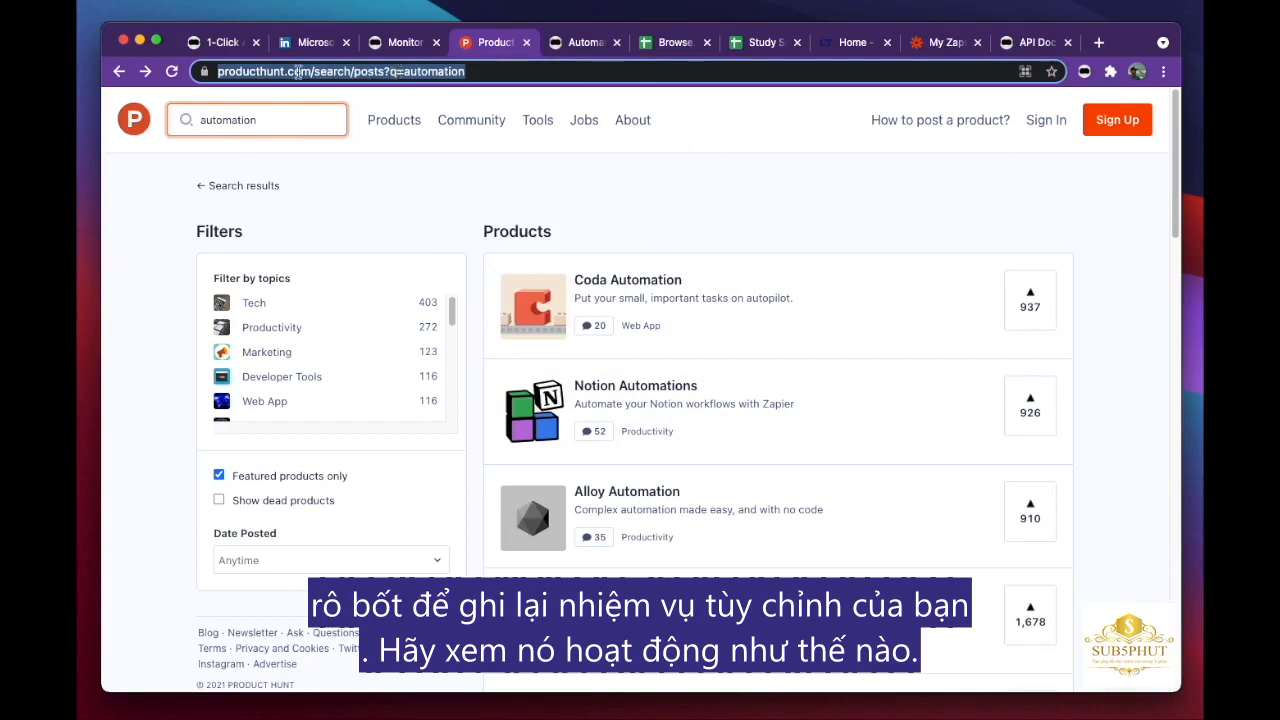
{"action": "left_click", "coordinate": [405, 43]}
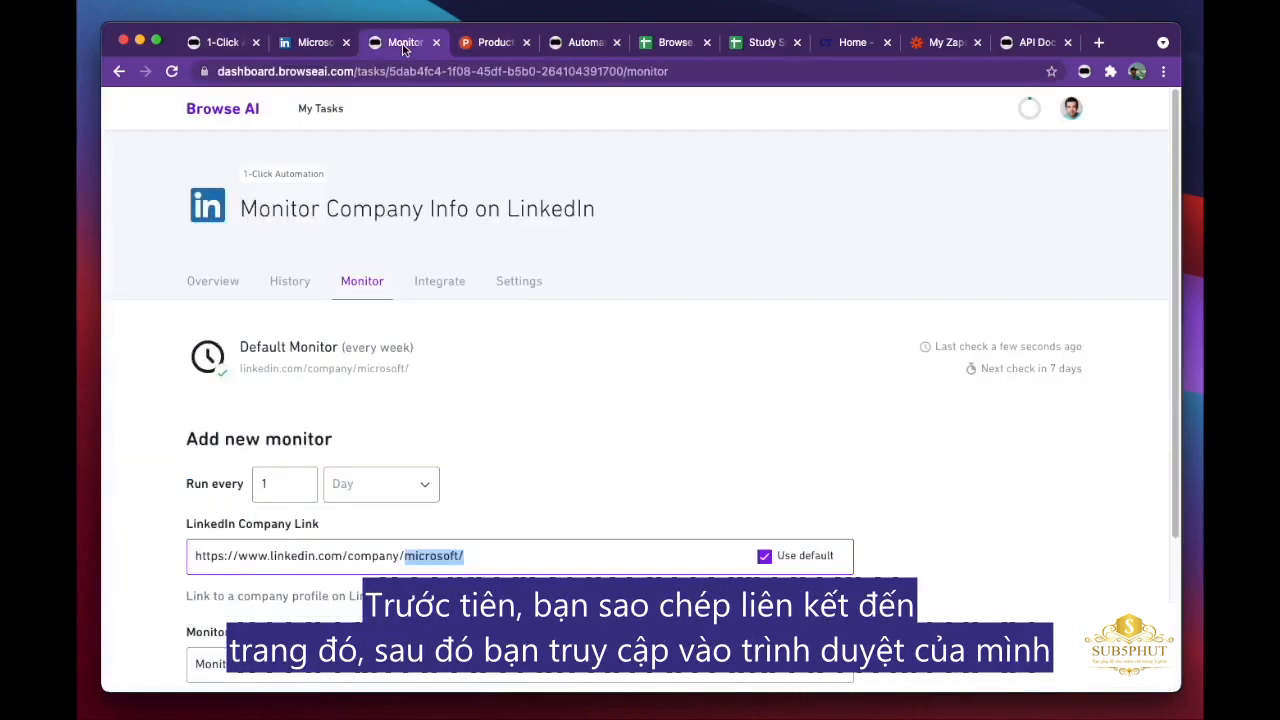
{"action": "left_click", "coordinate": [578, 43]}
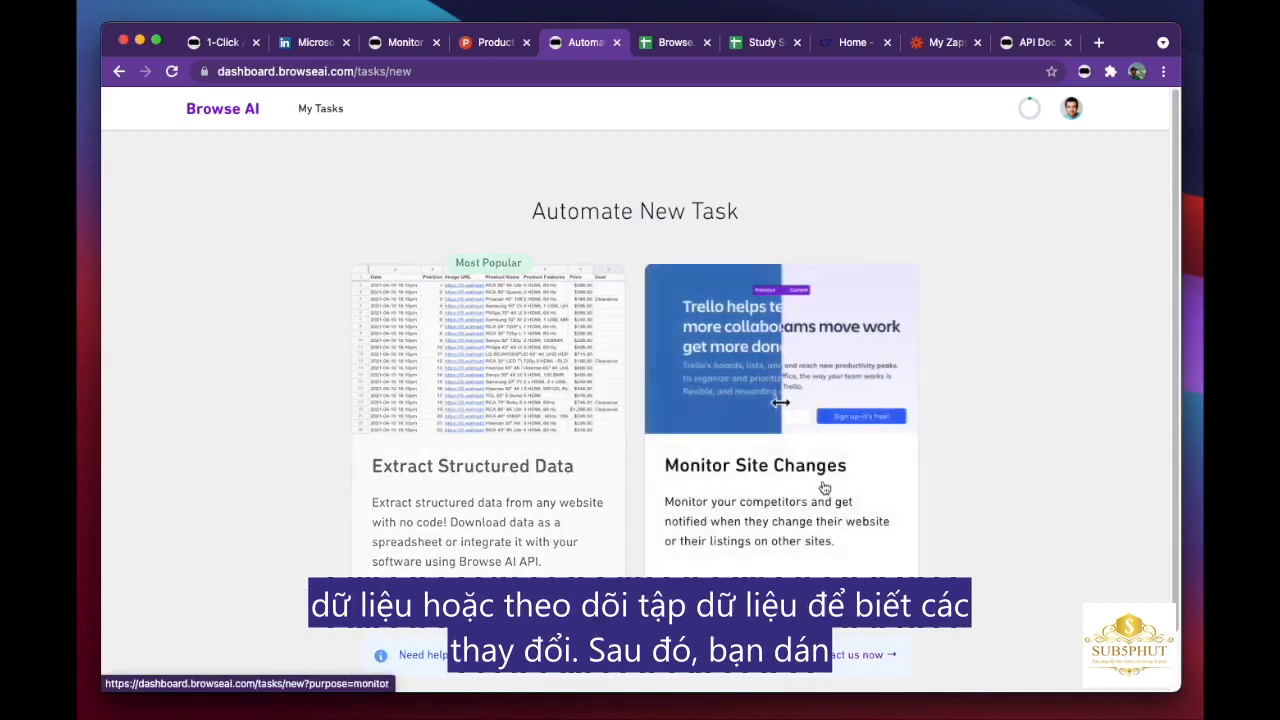
{"action": "left_click", "coordinate": [456, 378]}
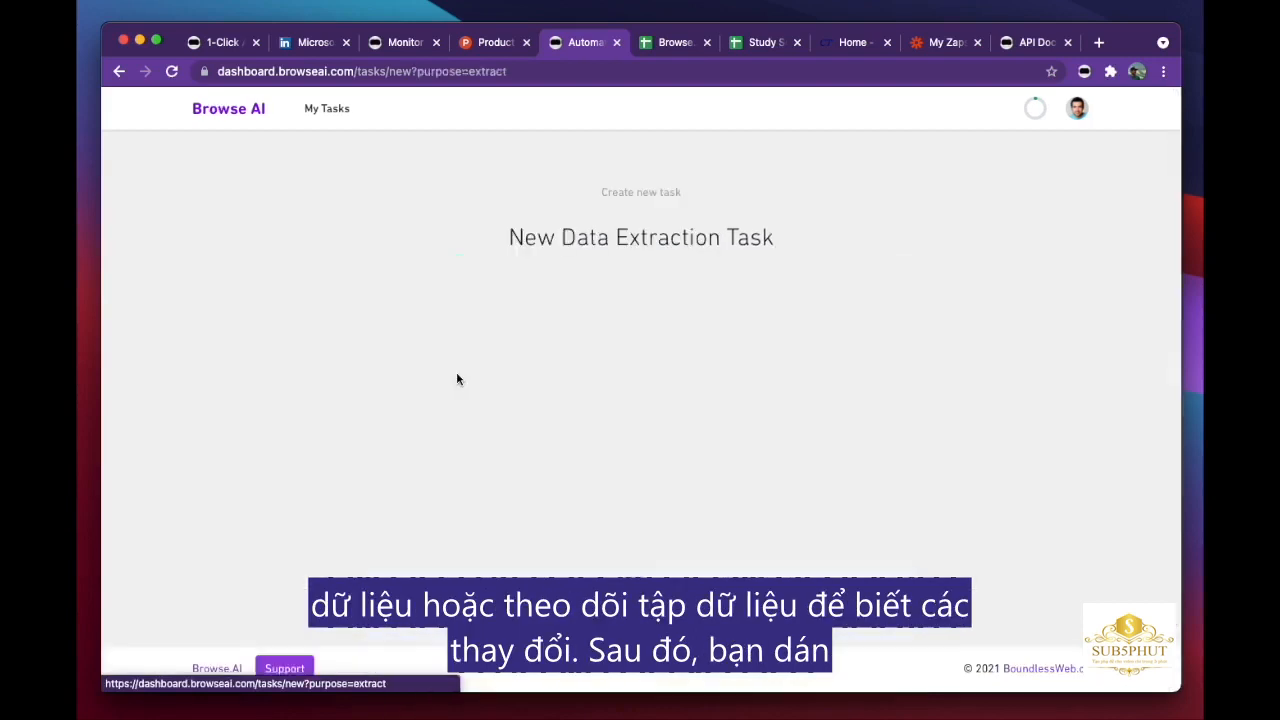
{"action": "left_click", "coordinate": [518, 372]}
{"action": "key", "text": "super+v"}
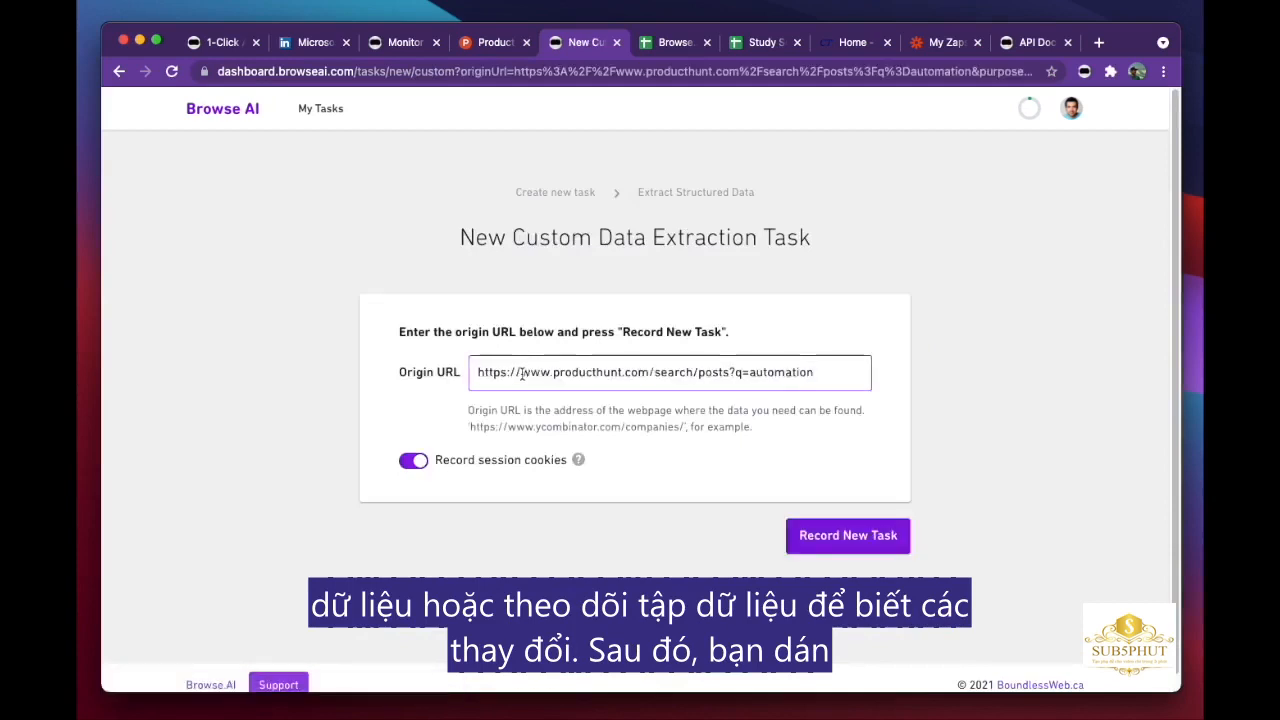
{"action": "left_click", "coordinate": [467, 471]}
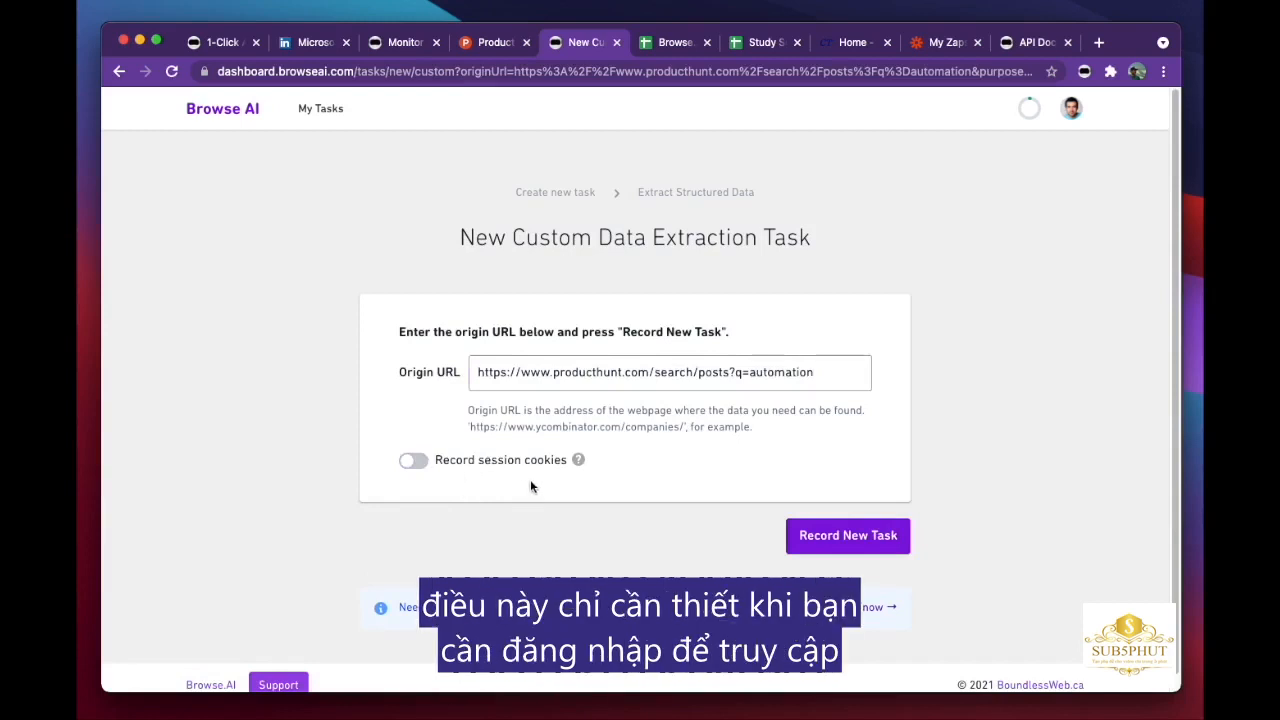
{"action": "left_click", "coordinate": [823, 534]}
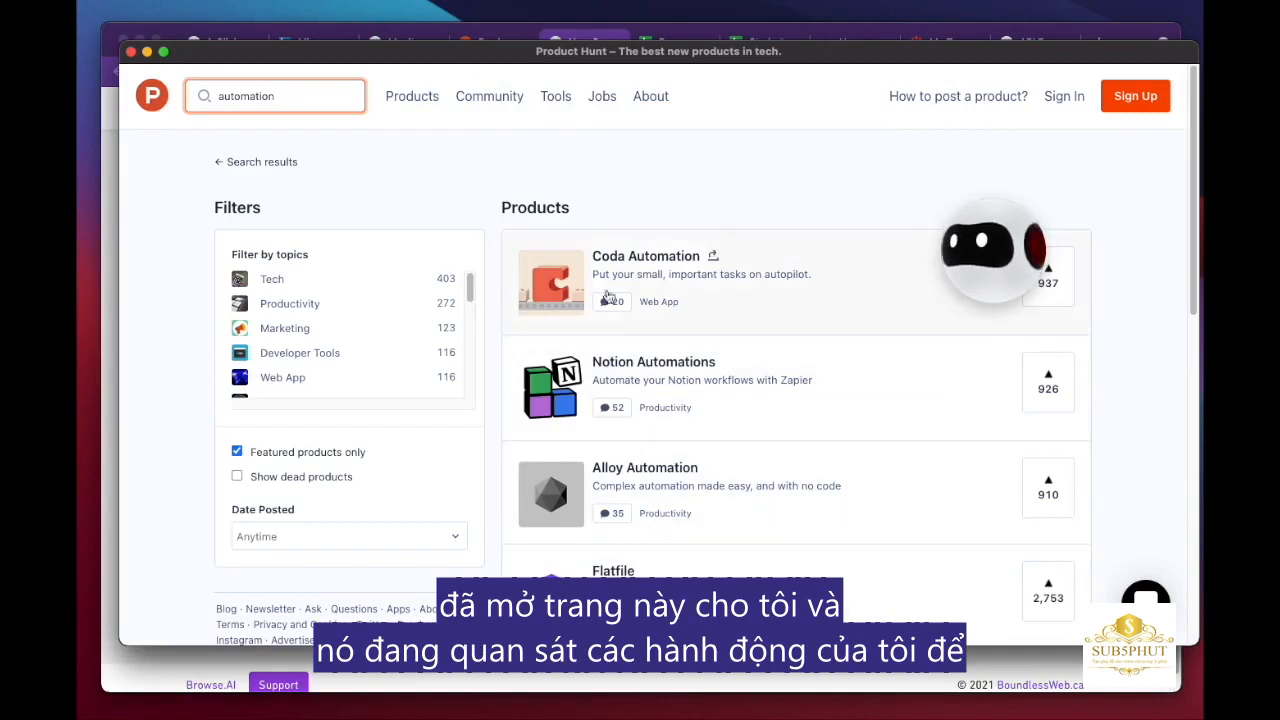
Step: Start a list capture with the recorder robot and select the list of Product Hunt search results
{"action": "scroll", "coordinate": [700, 350], "scroll_direction": "down", "scroll_amount": 3}
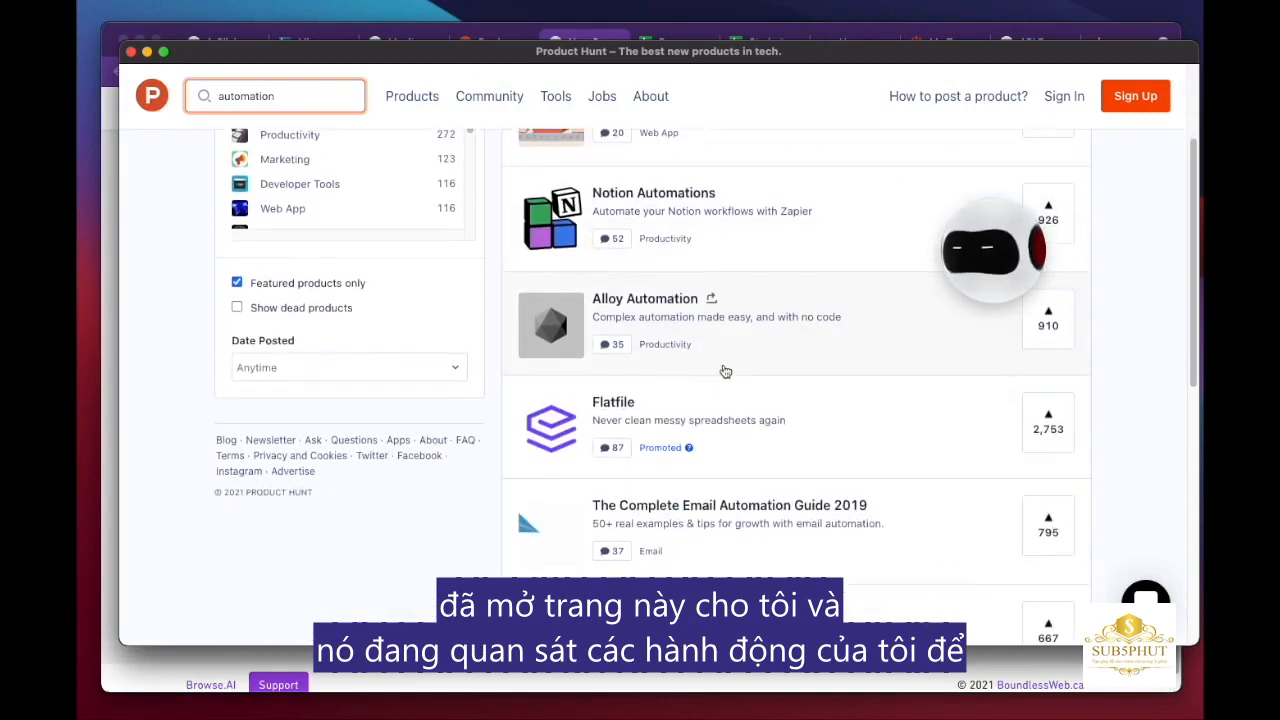
{"action": "scroll", "coordinate": [724, 371], "scroll_direction": "down", "scroll_amount": 6}
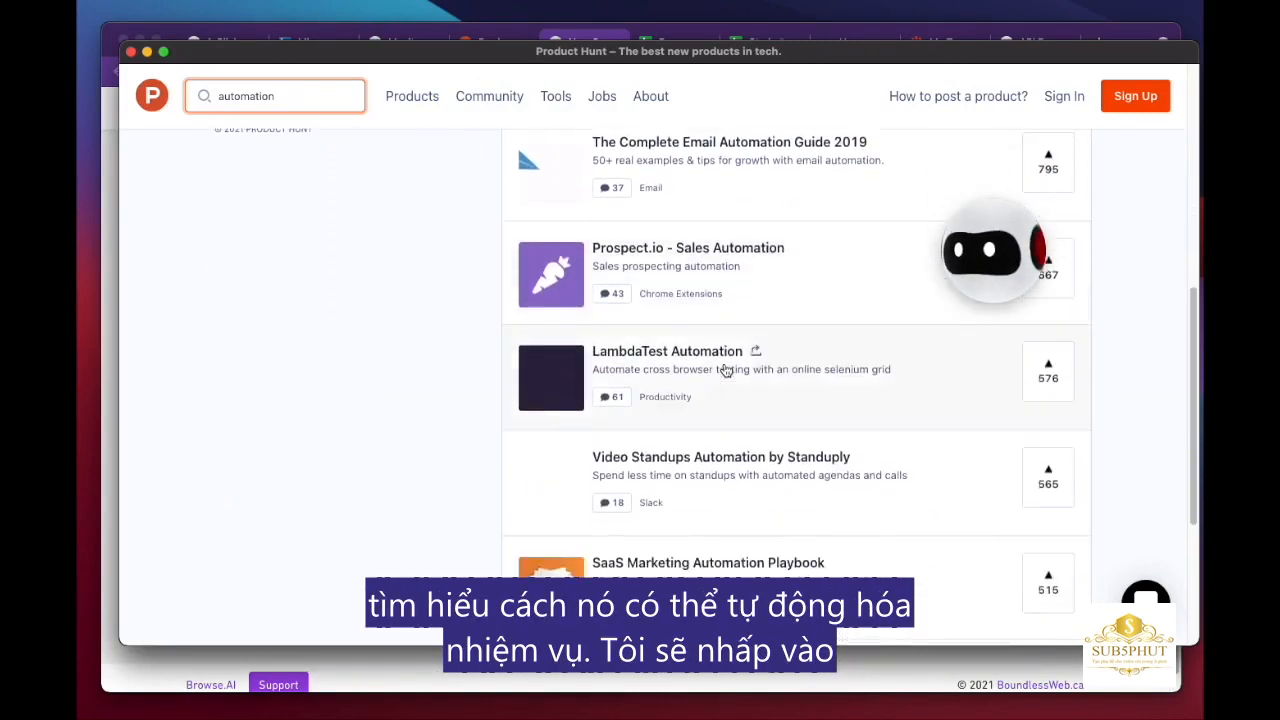
{"action": "scroll", "coordinate": [724, 369], "scroll_direction": "down", "scroll_amount": 1}
{"action": "left_click", "coordinate": [977, 247]}
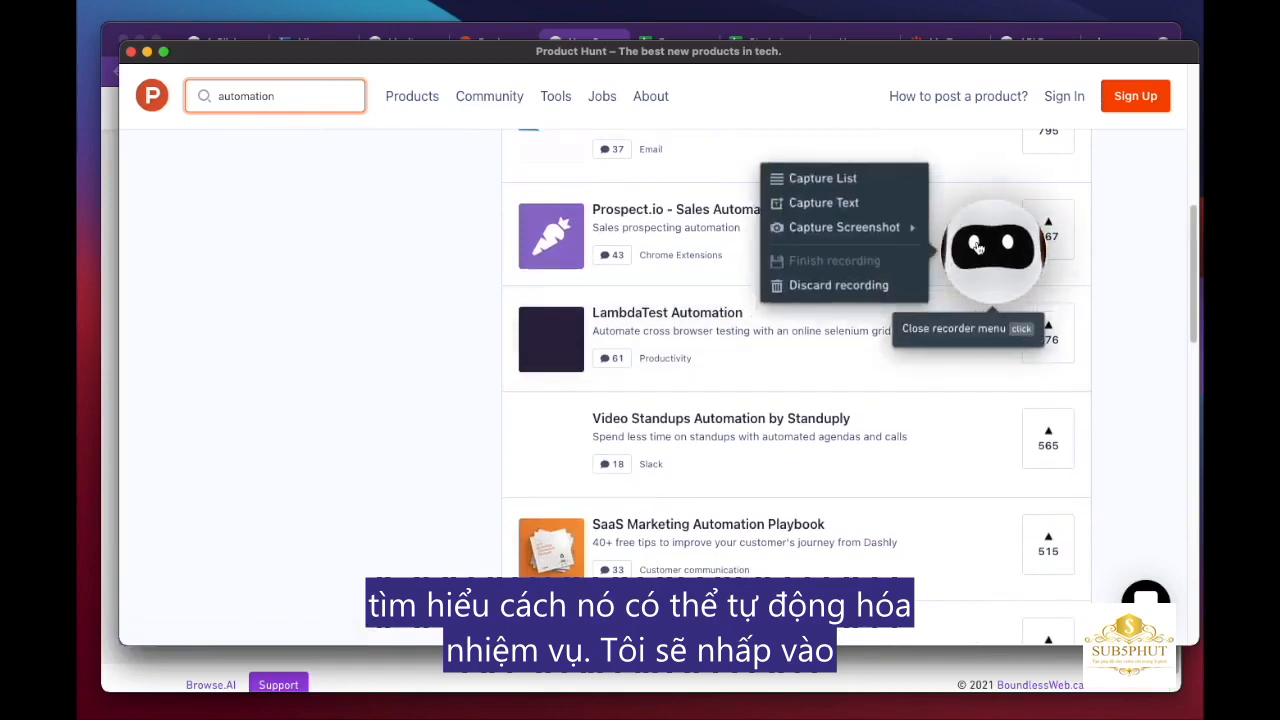
{"action": "left_click", "coordinate": [862, 180]}
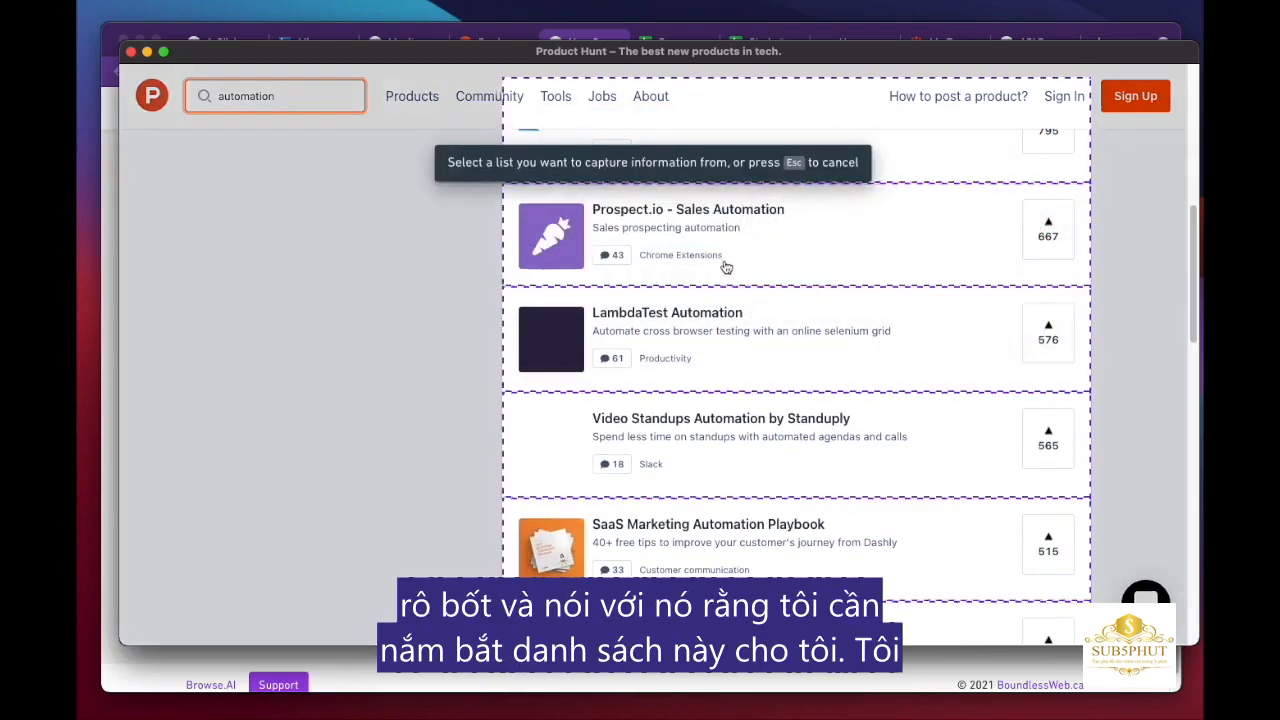
{"action": "left_click", "coordinate": [717, 265]}
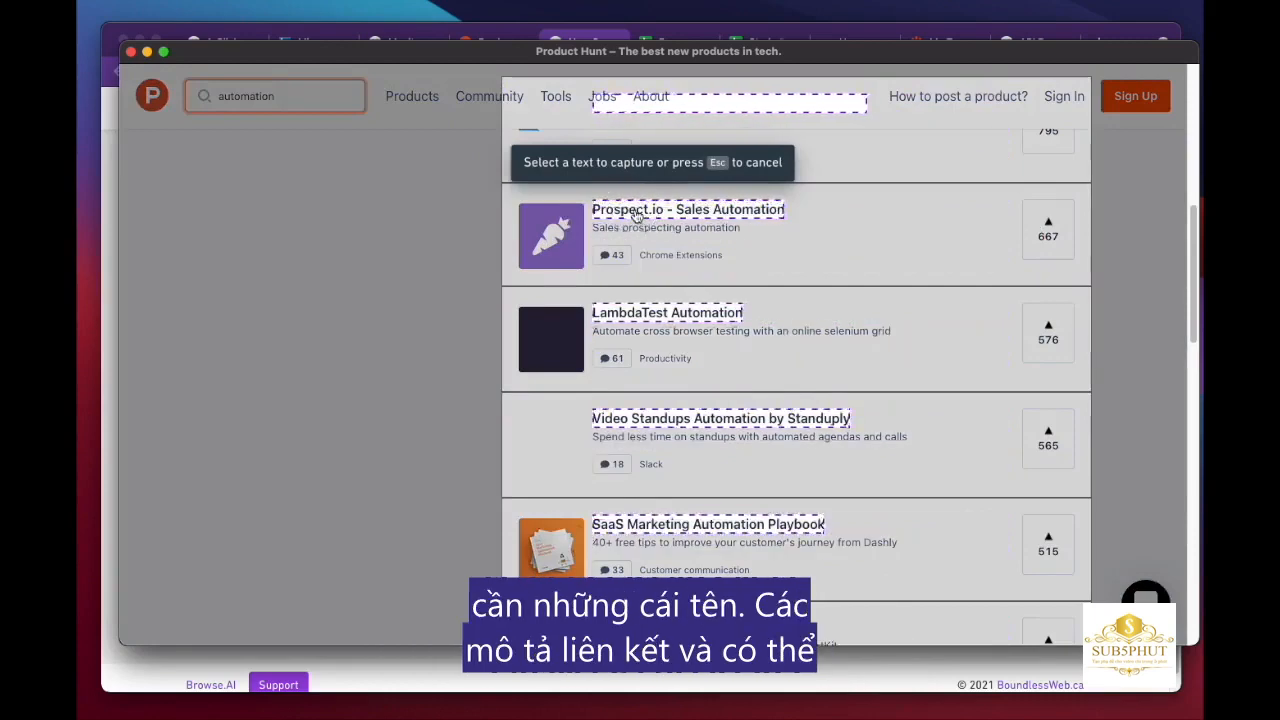
Step: Capture each product's name text and link, its description text, and its upvote number from the selected search results list
{"action": "left_click", "coordinate": [636, 210]}
{"action": "left_click", "coordinate": [655, 243]}
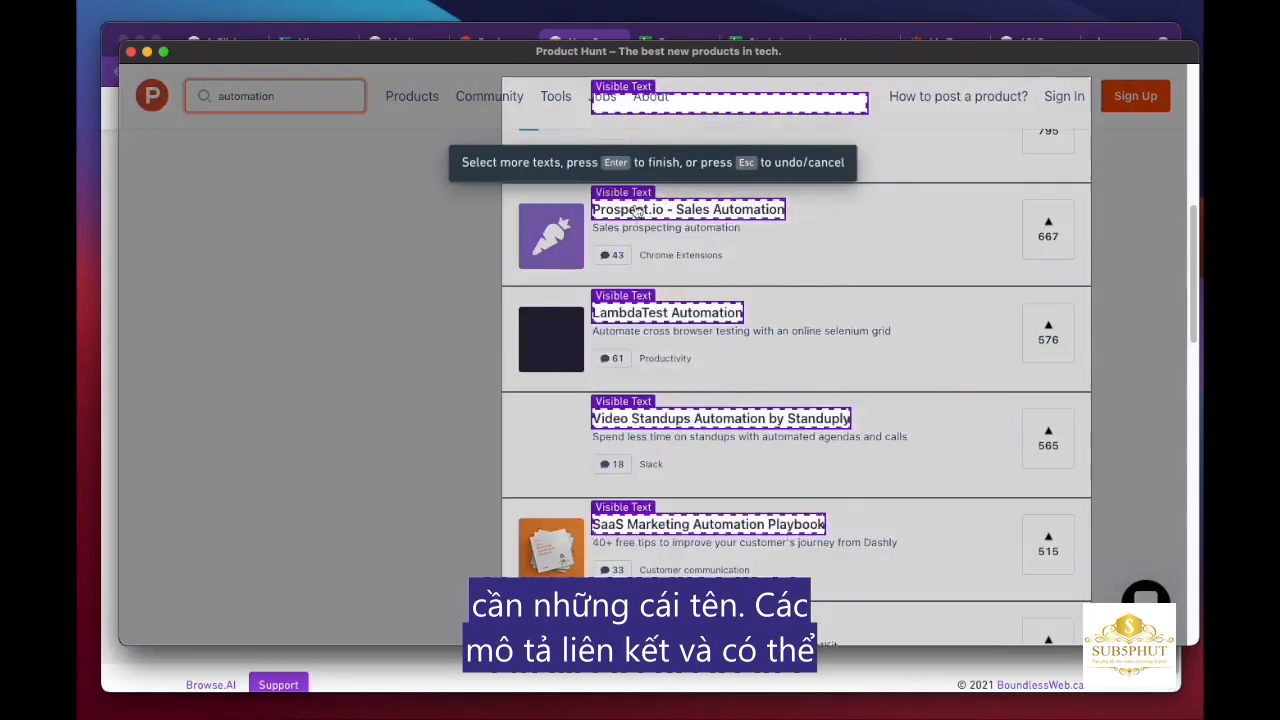
{"action": "left_click", "coordinate": [645, 228]}
{"action": "left_click", "coordinate": [728, 272]}
{"action": "left_click", "coordinate": [675, 212]}
{"action": "left_click", "coordinate": [677, 248]}
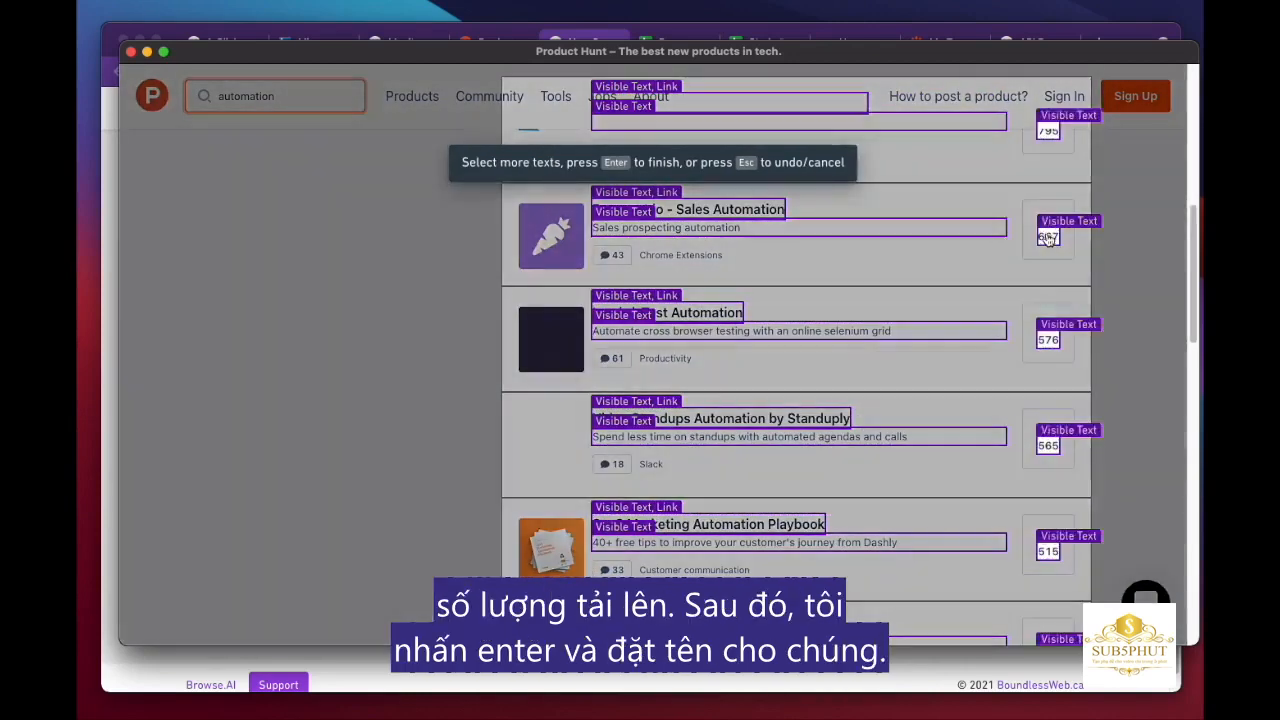
{"action": "left_click", "coordinate": [1047, 238]}
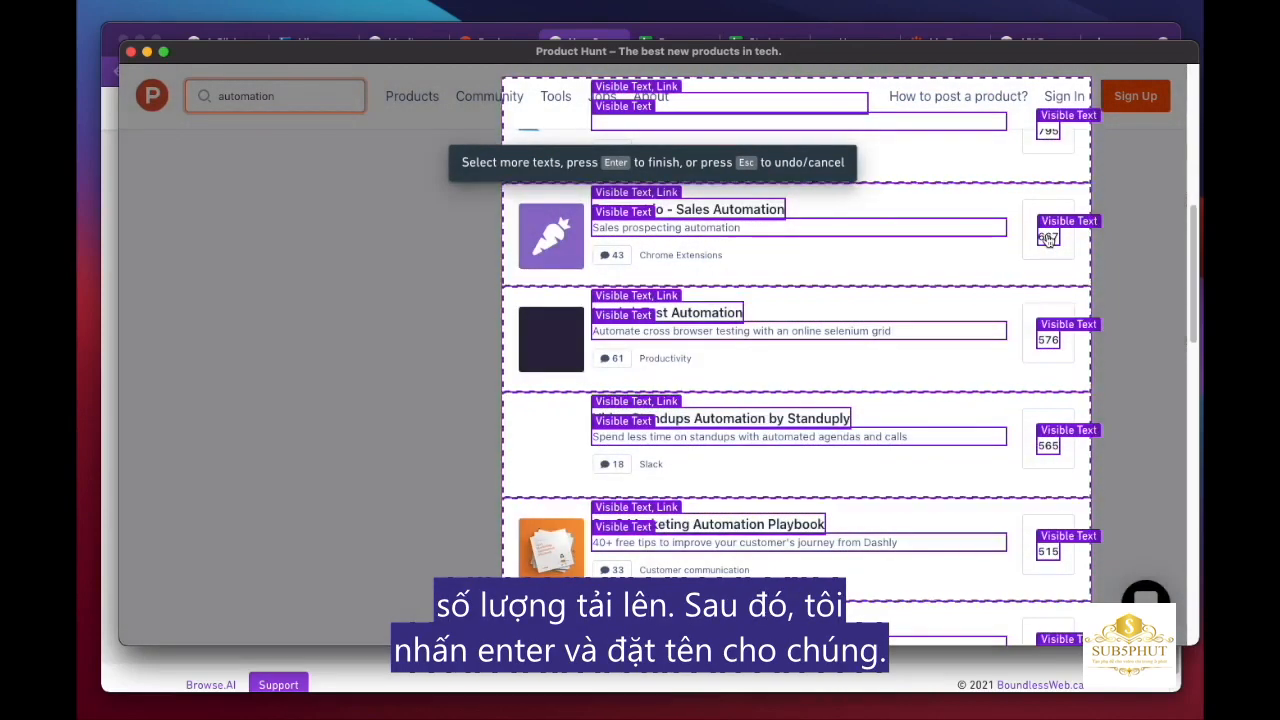
{"action": "key", "text": "Return"}
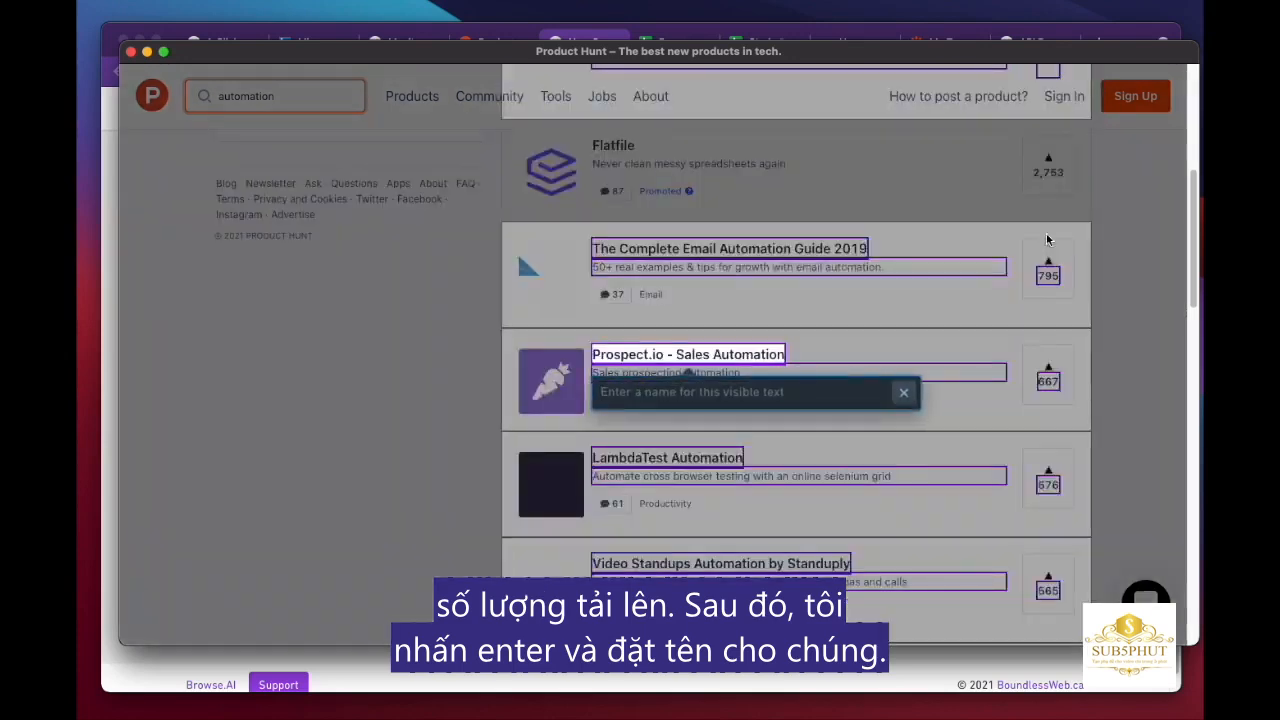
Step: Name the captured fields Product Name, Description, Link and Upvotes
{"action": "type", "text": "Product Name"}
{"action": "key", "text": "Return"}
{"action": "type", "text": "Description"}
{"action": "key", "text": "Return"}
{"action": "type", "text": "Upvotes"}
{"action": "key", "text": "Return"}
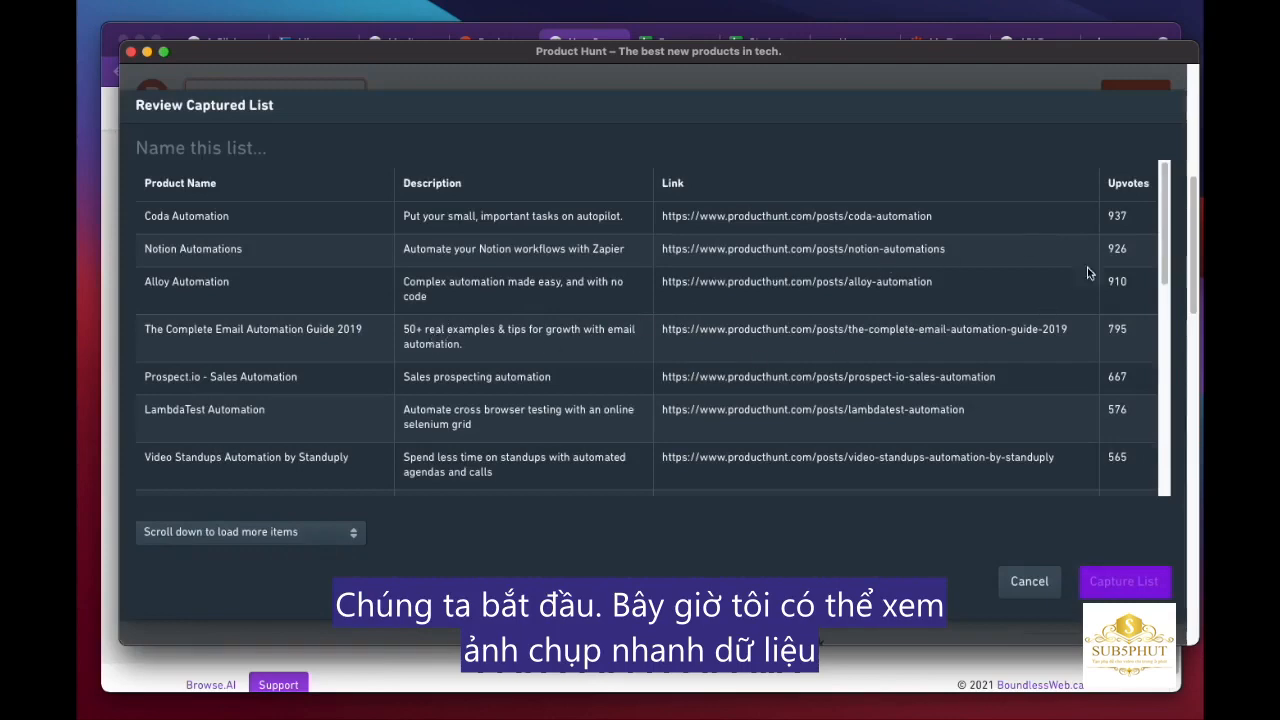
Step: Name the captured list "Search Results", keep "Scroll down to load more items" as its loading method, and capture it
{"action": "mouse_move", "coordinate": [1166, 207]}
{"action": "left_mouse_down"}
{"action": "mouse_move", "coordinate": [1155, 423]}
{"action": "mouse_move", "coordinate": [1171, 194]}
{"action": "left_mouse_up"}
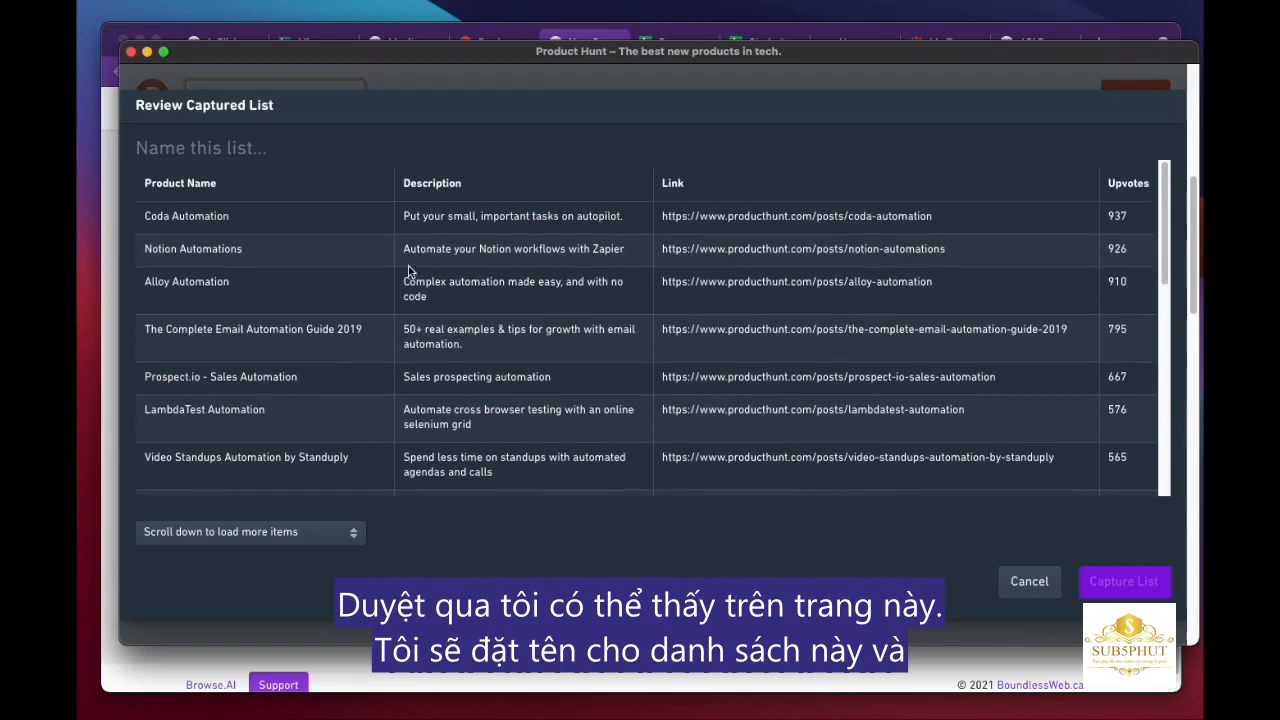
{"action": "left_click", "coordinate": [200, 143]}
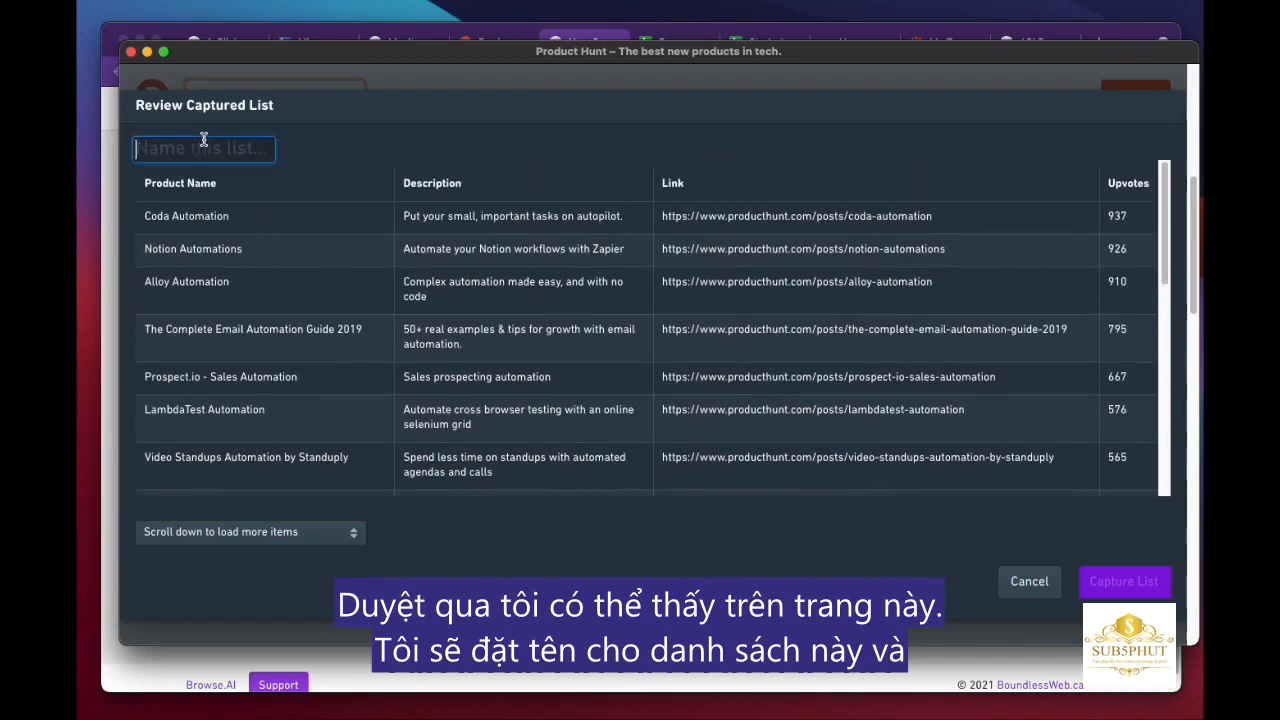
{"action": "type", "text": "Search Results"}
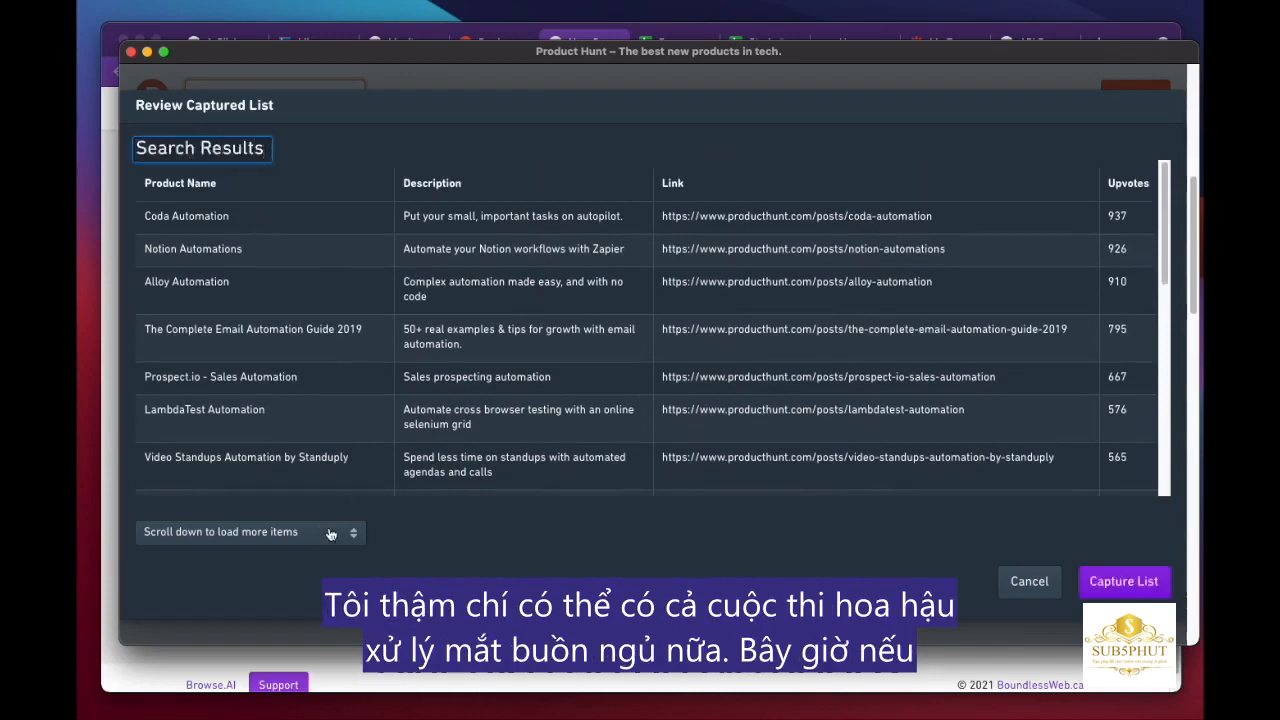
{"action": "left_click", "coordinate": [325, 540]}
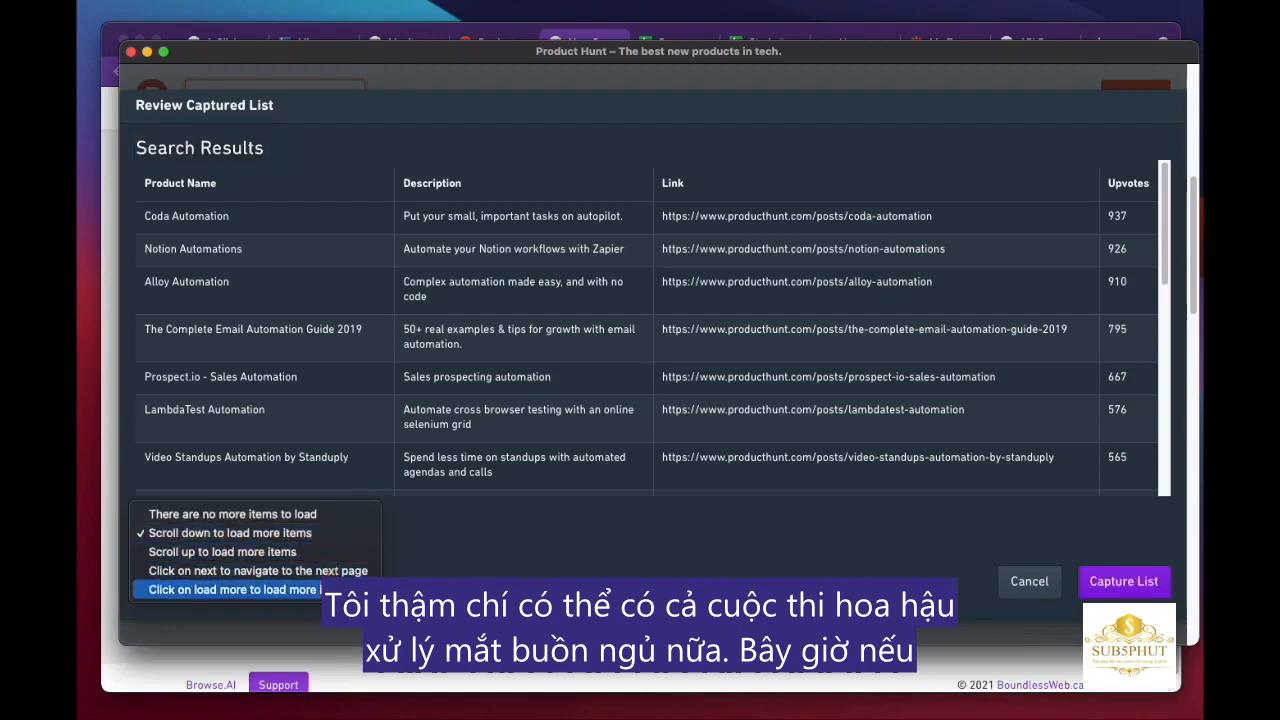
{"action": "left_click", "coordinate": [180, 540]}
{"action": "left_click", "coordinate": [1123, 581]}
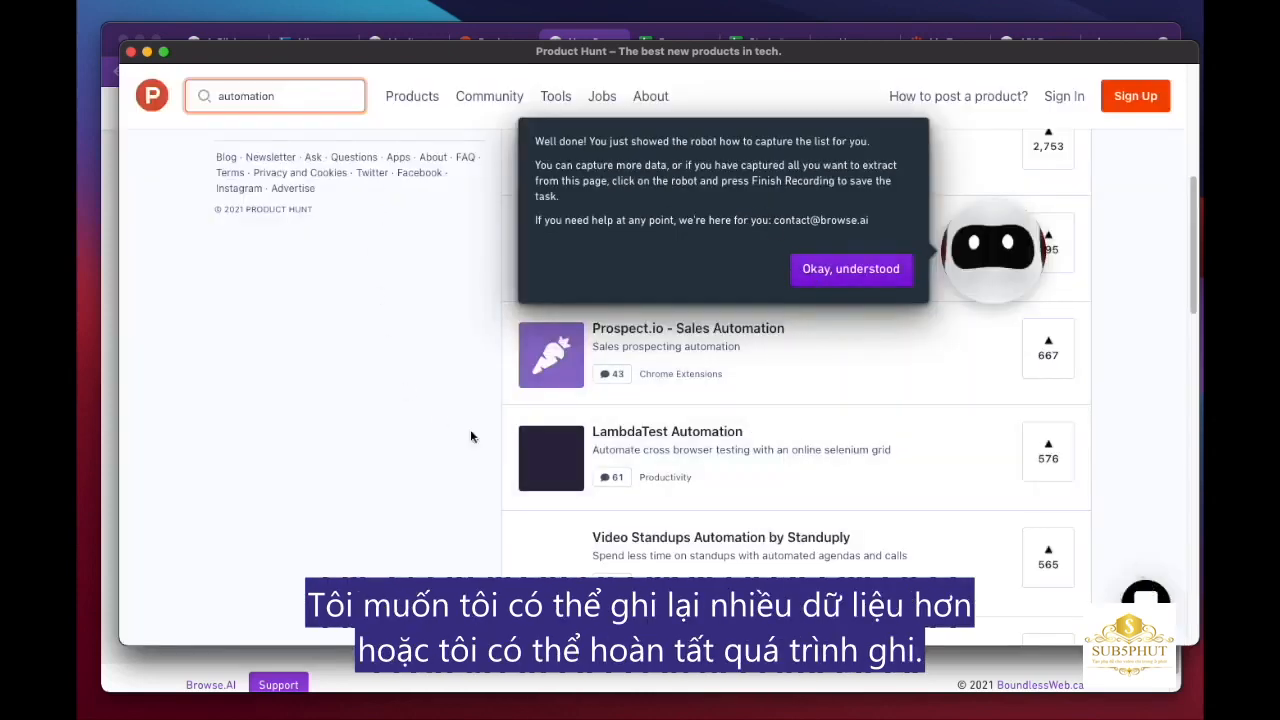
Step: Dismiss the robot's message and finish the recording
{"action": "left_click", "coordinate": [845, 270]}
{"action": "left_click", "coordinate": [994, 256]}
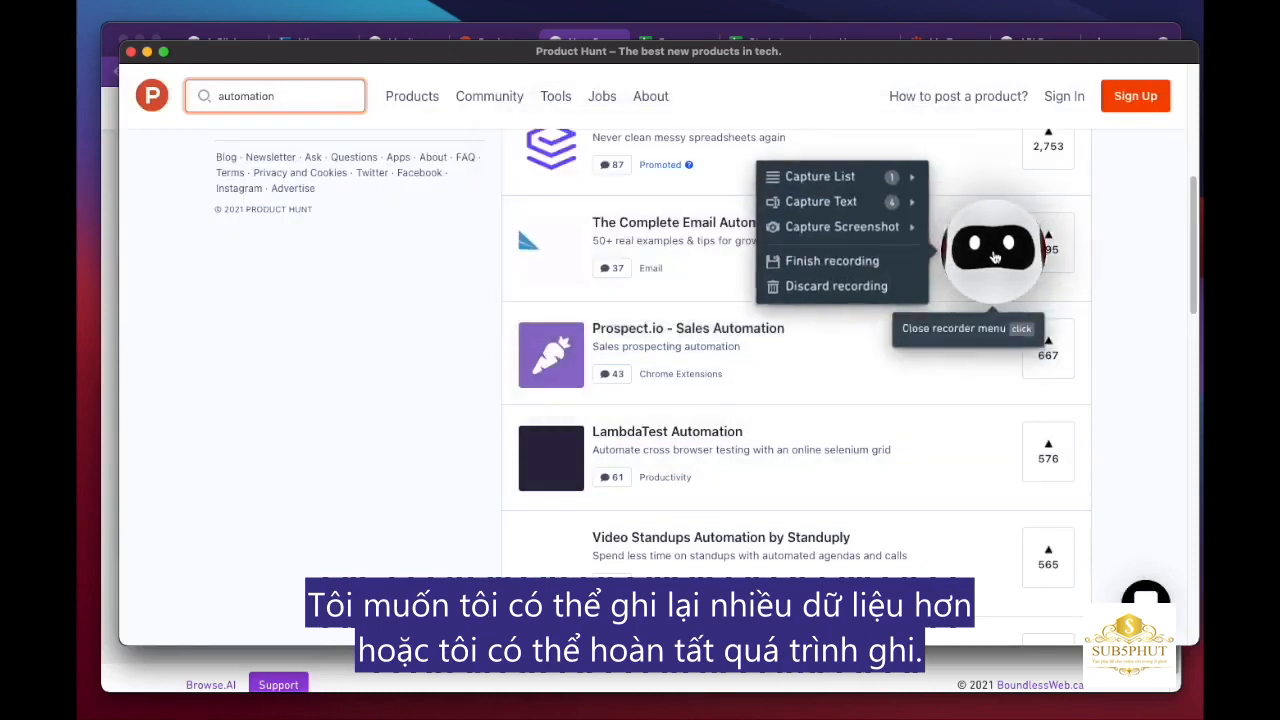
{"action": "left_click", "coordinate": [874, 261]}
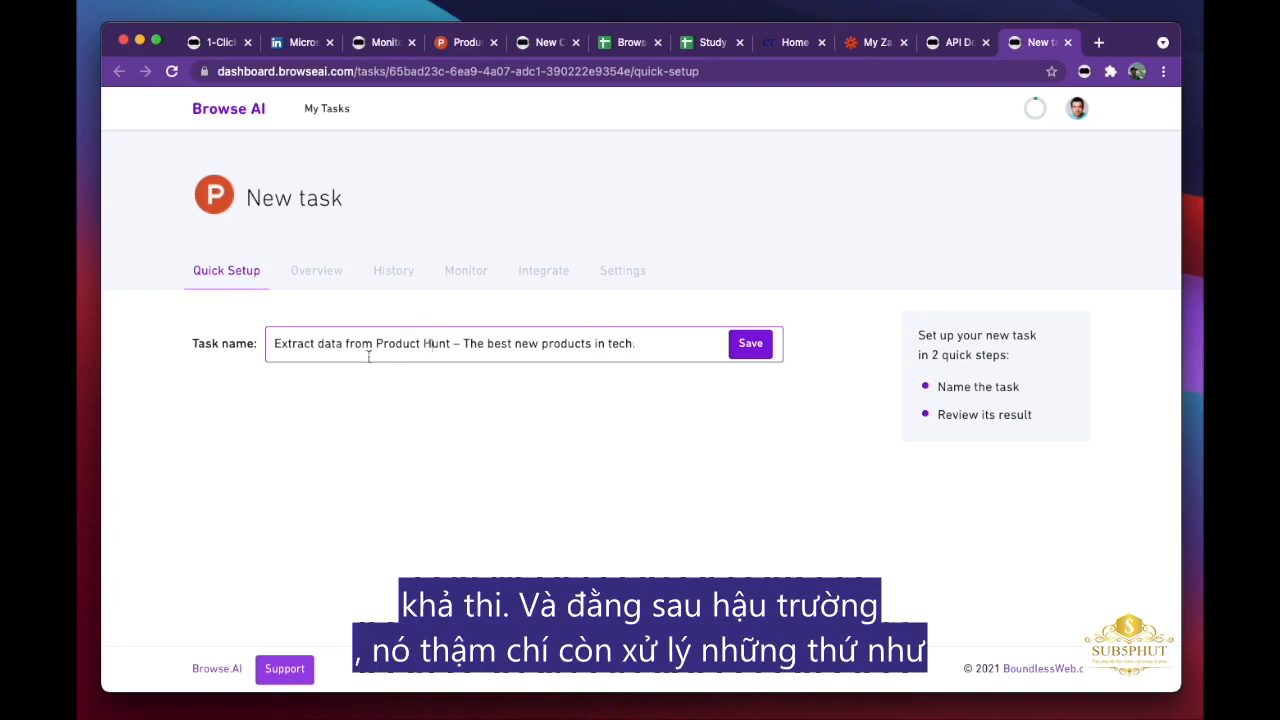
Step: Name the new task "Extract search results from Product Hunt" and save the name
{"action": "left_click_drag", "start_coordinate": [451, 345], "coordinate": [660, 363]}
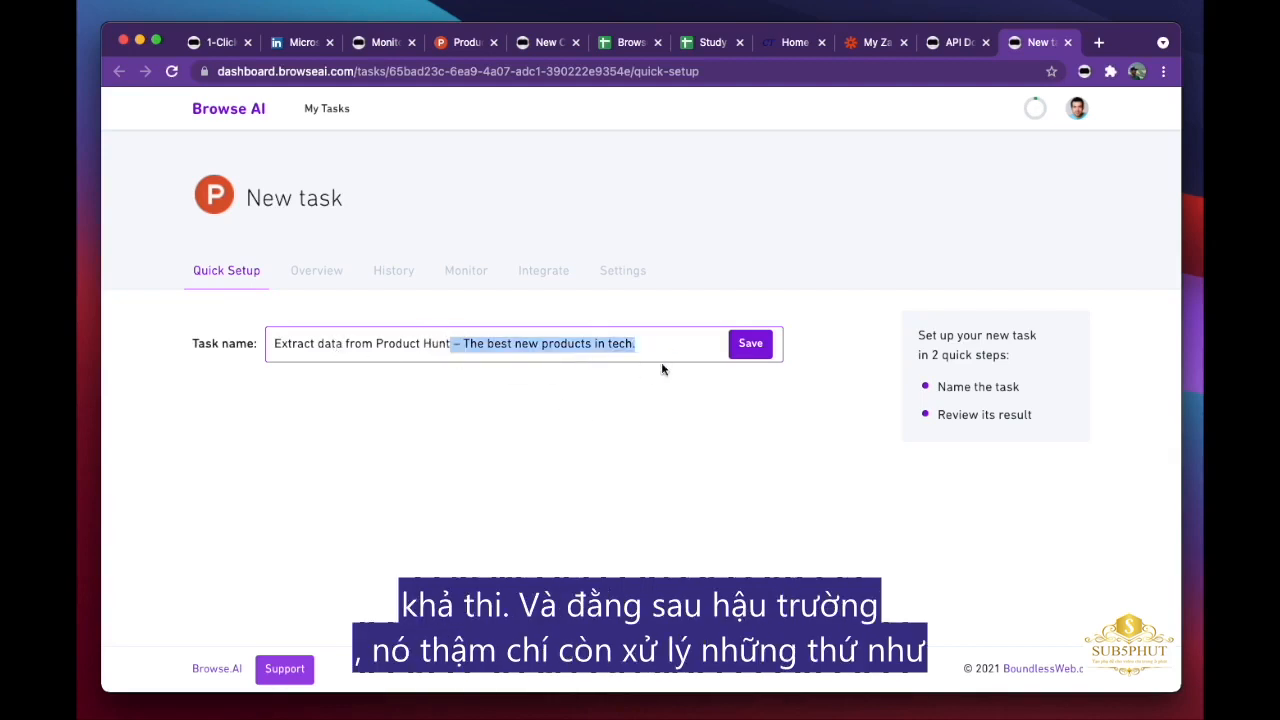
{"action": "key", "text": "BackSpace"}
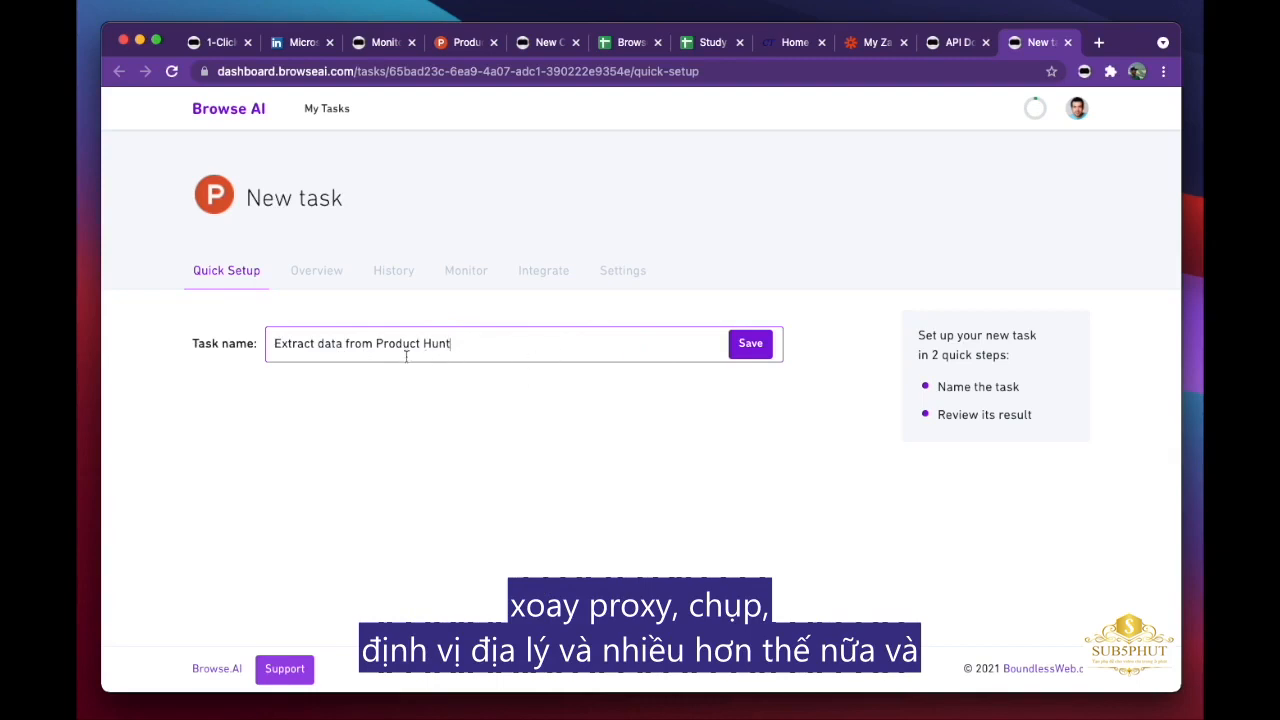
{"action": "double_click", "coordinate": [341, 343]}
{"action": "type", "text": "search result"}
{"action": "type", "text": "s"}
{"action": "key", "text": "Return"}
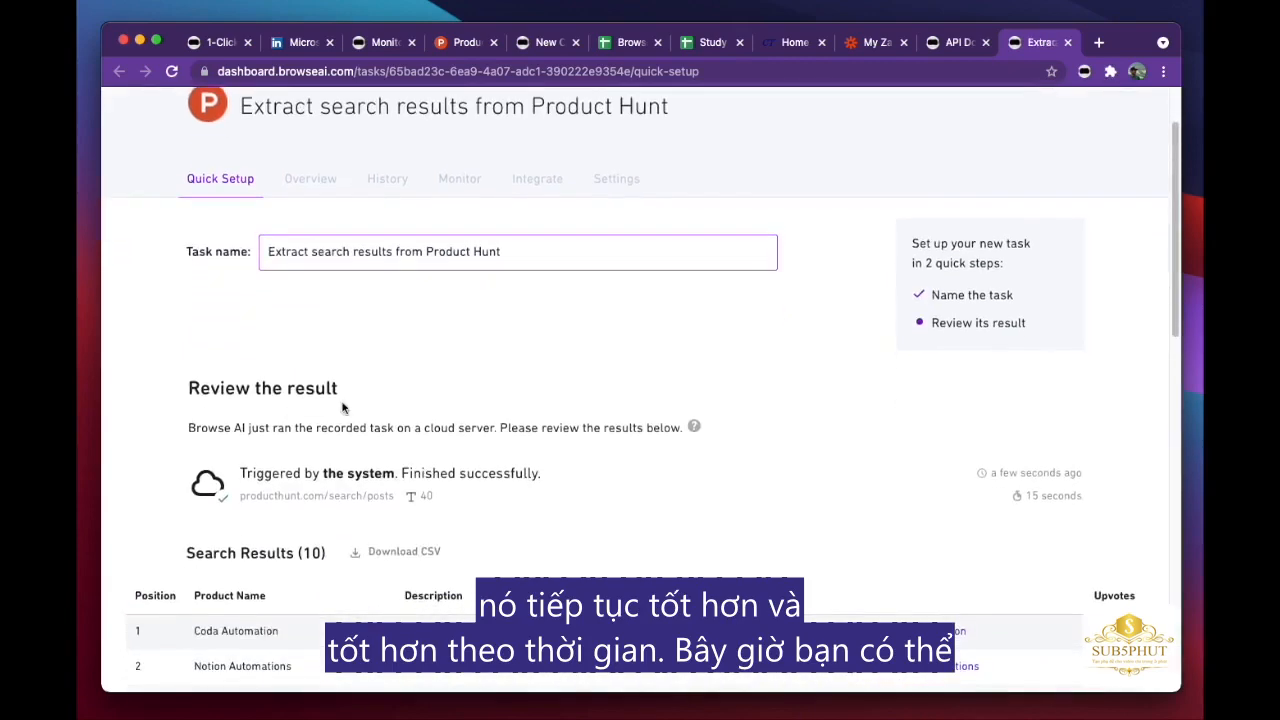
Step: Review the first extracted data and final screenshot, and approve the result to complete the quick setup
{"action": "scroll", "coordinate": [558, 379], "scroll_direction": "down", "scroll_amount": 5}
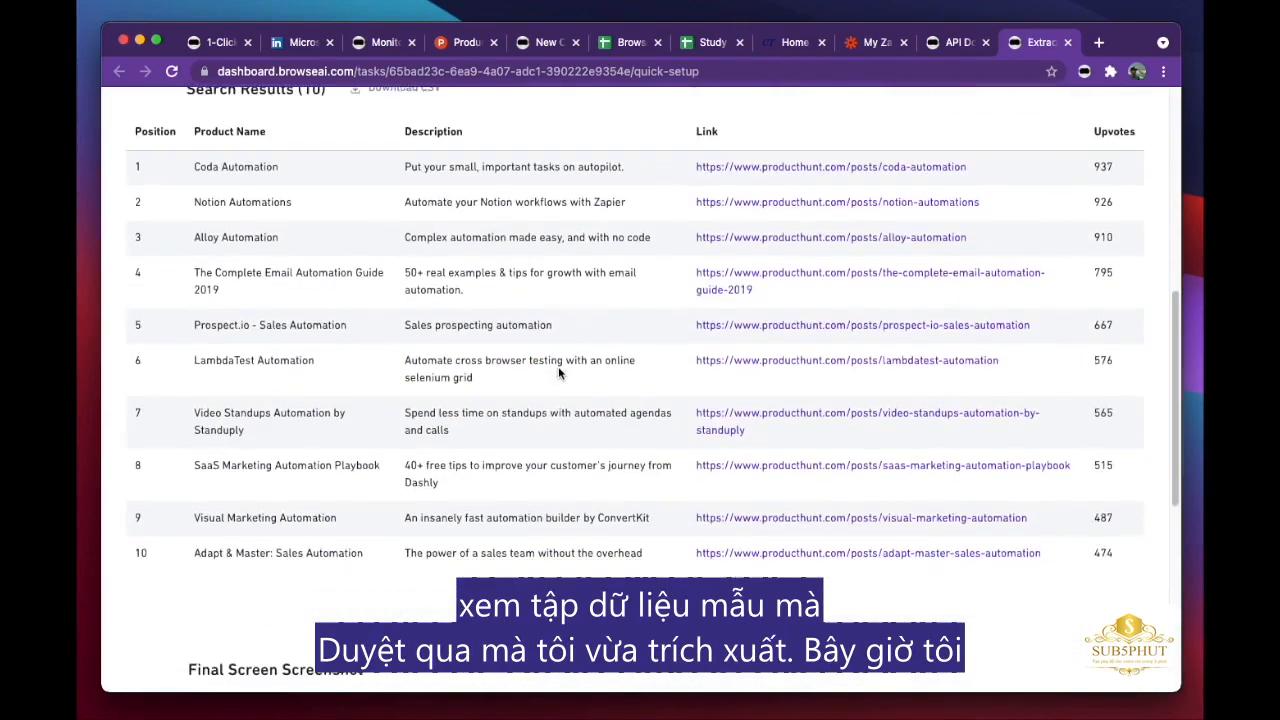
{"action": "scroll", "coordinate": [378, 425], "scroll_direction": "down", "scroll_amount": 6}
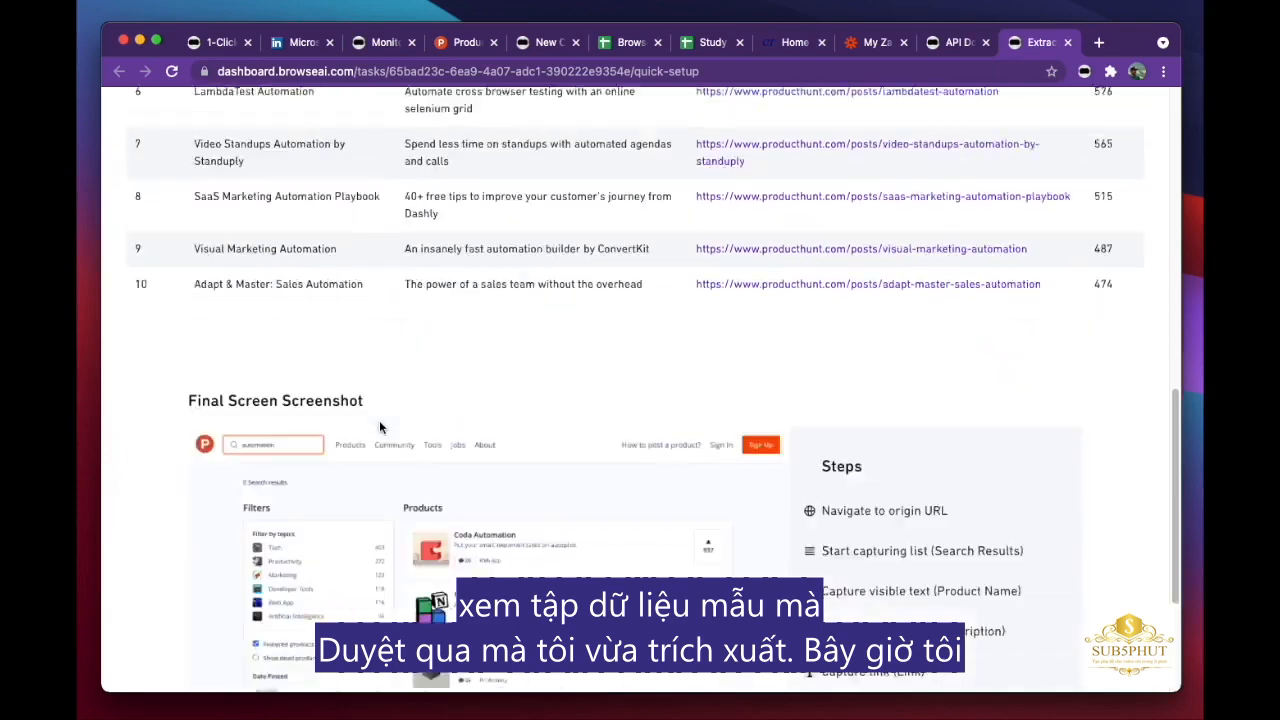
{"action": "left_click", "coordinate": [233, 601]}
Step: Change the search keyword in the origin URL for the next run to "calendar"
{"action": "scroll", "coordinate": [640, 394], "scroll_direction": "down", "scroll_amount": 3}
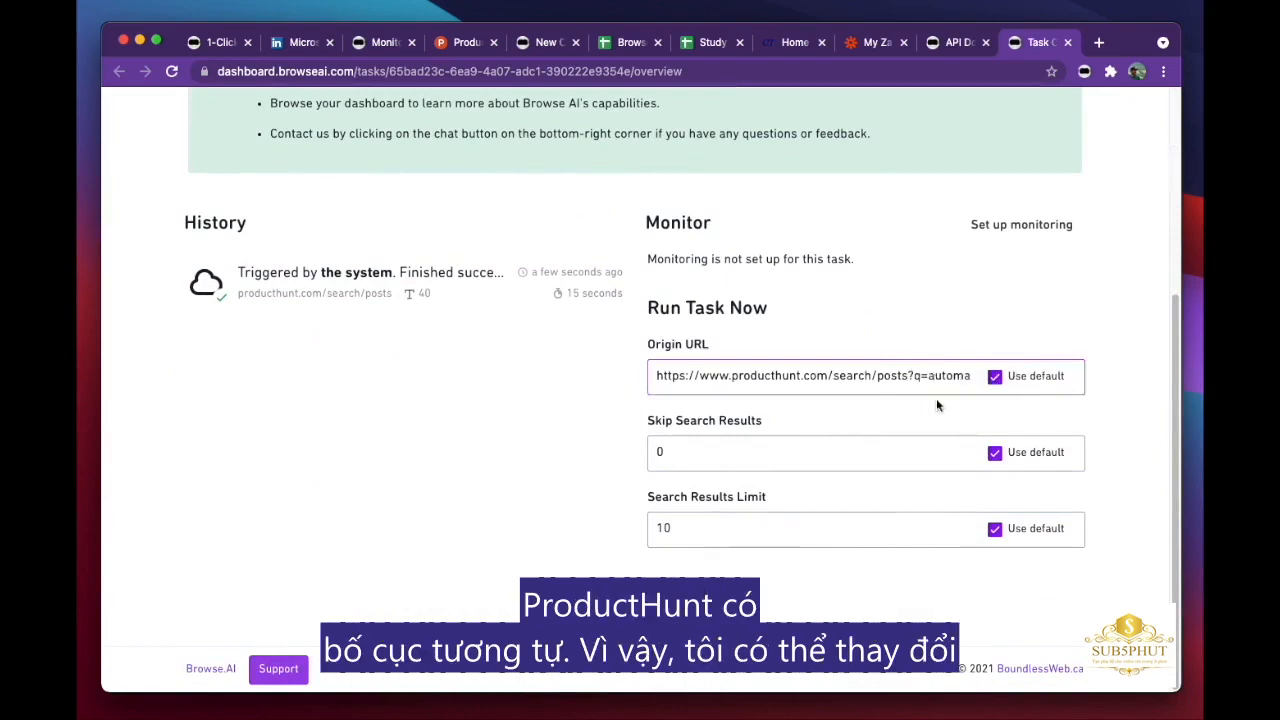
{"action": "left_click_drag", "start_coordinate": [914, 380], "coordinate": [1002, 375]}
{"action": "left_click", "coordinate": [911, 378]}
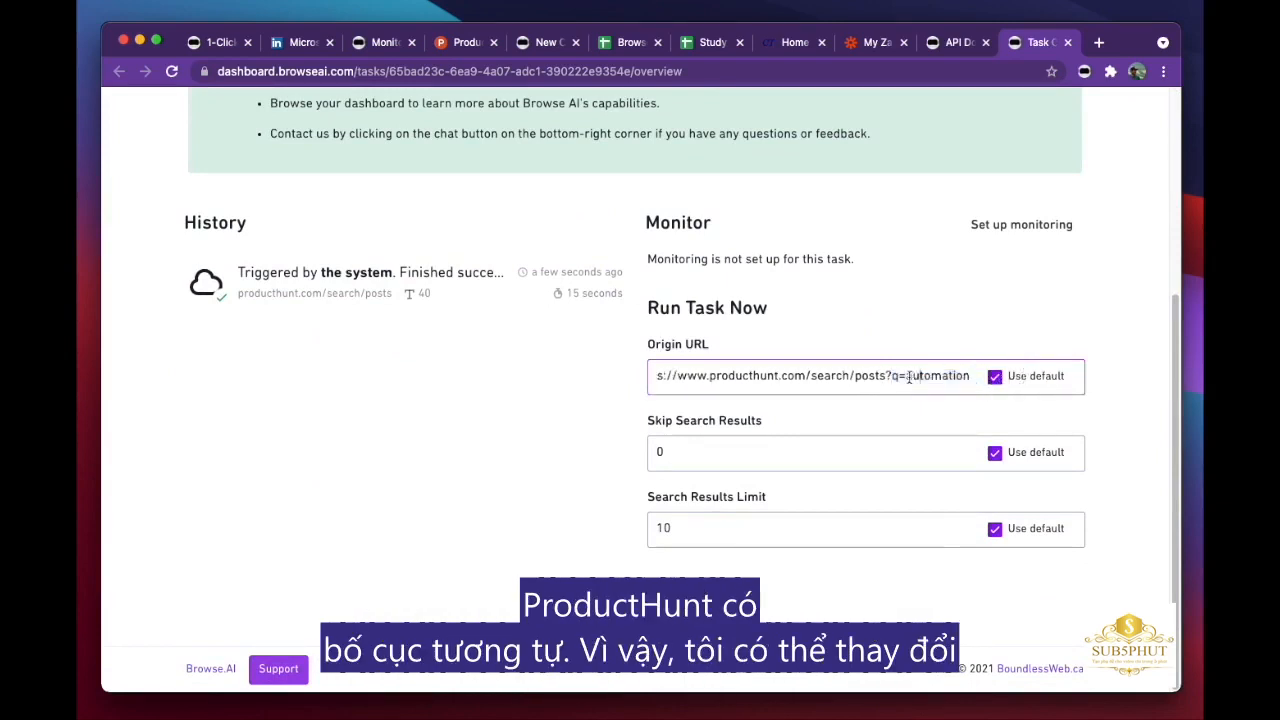
{"action": "left_click_drag", "start_coordinate": [908, 377], "coordinate": [975, 375]}
{"action": "type", "text": "calendar"}
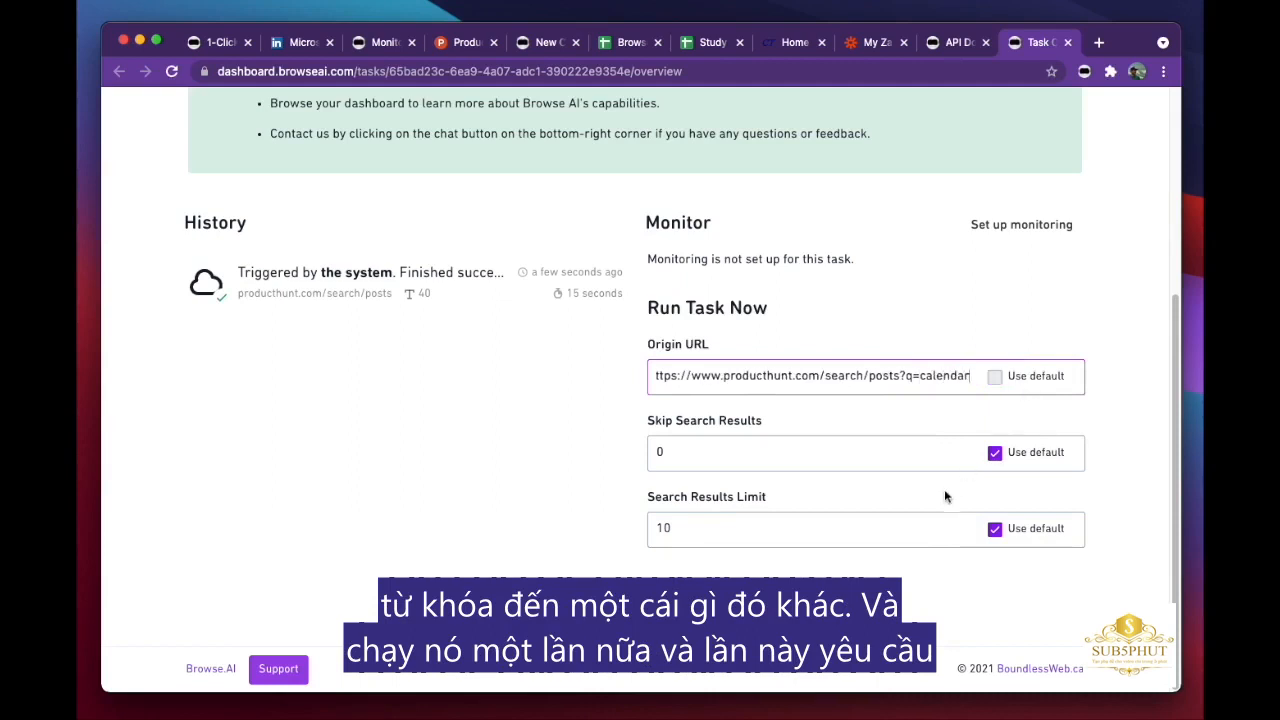
Step: Set the Search Results Limit to 30 and run the task
{"action": "left_click", "coordinate": [800, 523]}
{"action": "left_click", "coordinate": [650, 528]}
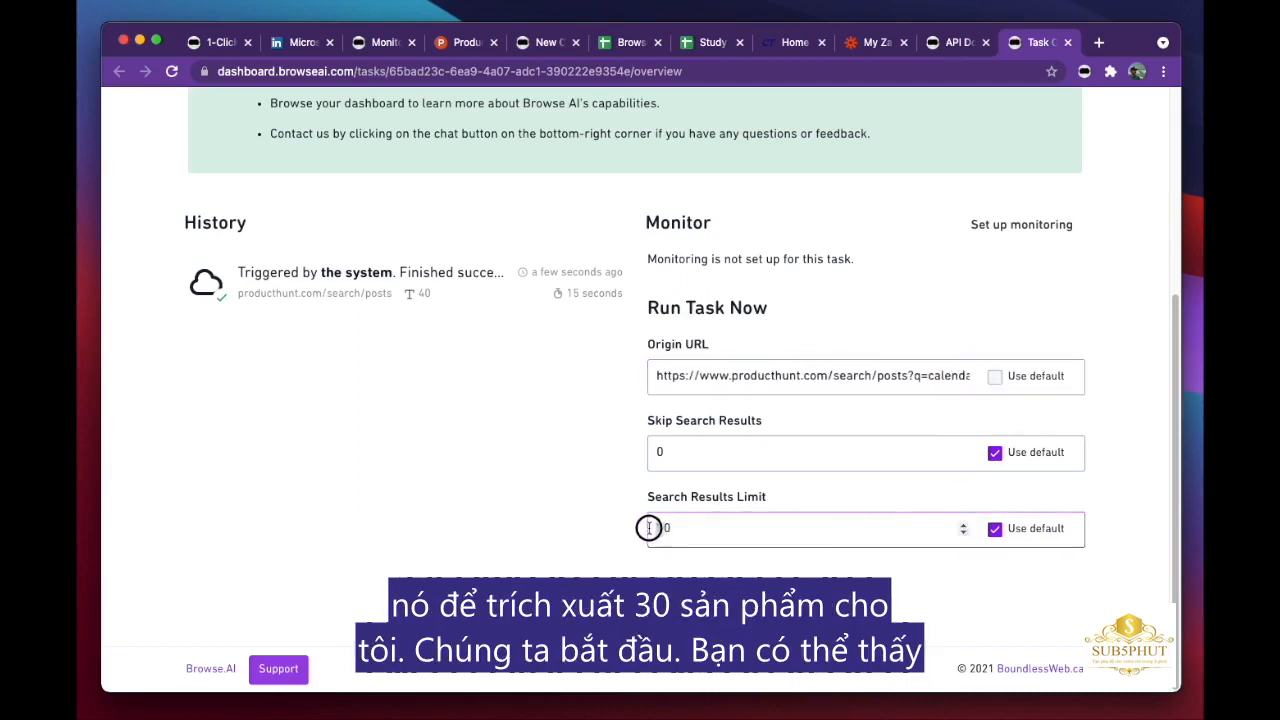
{"action": "type", "text": "3"}
{"action": "key", "text": "Return"}
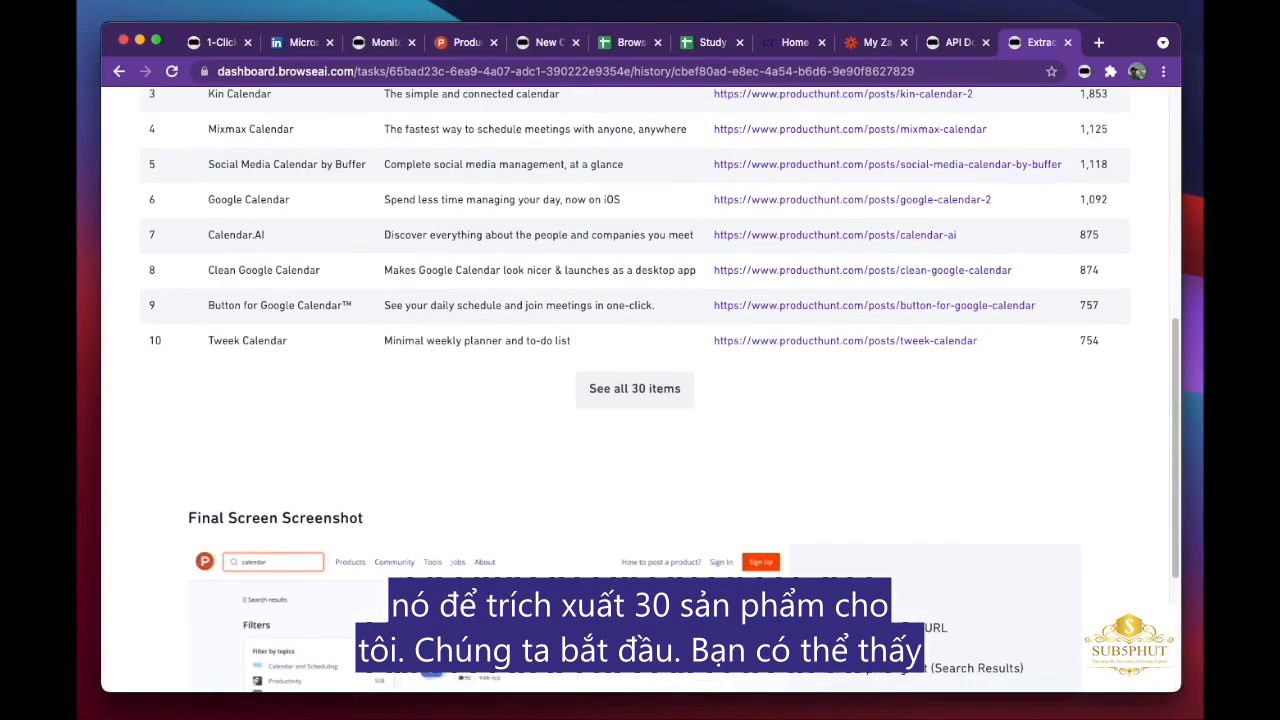
Step: Expand the calendar search results to show all extracted items and look through them
{"action": "scroll", "coordinate": [676, 428], "scroll_direction": "up", "scroll_amount": 1}
{"action": "left_click", "coordinate": [676, 426]}
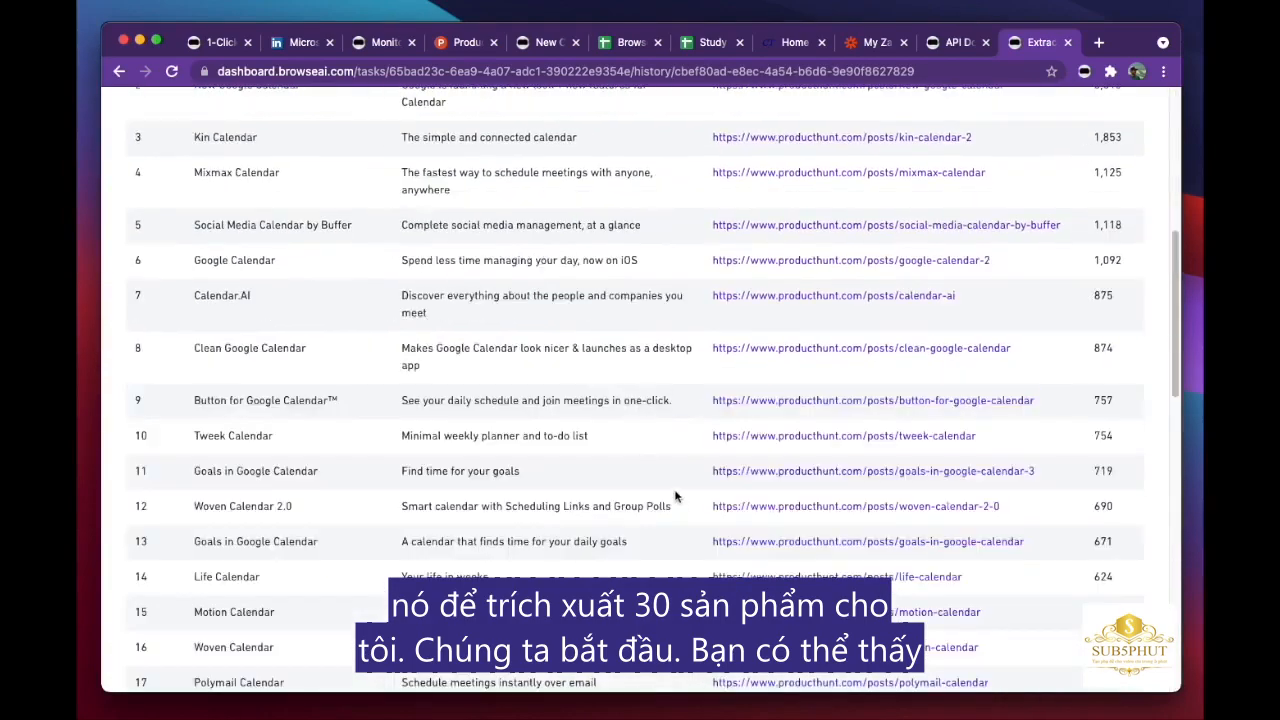
{"action": "scroll", "coordinate": [676, 496], "scroll_direction": "down", "scroll_amount": 15}
{"action": "scroll", "coordinate": [595, 467], "scroll_direction": "up", "scroll_amount": 20}
{"action": "scroll", "coordinate": [457, 413], "scroll_direction": "up", "scroll_amount": 5}
Step: Download the calendar search results as a CSV file and open it as a spreadsheet to view the data
{"action": "left_click", "coordinate": [385, 276]}
{"action": "left_click", "coordinate": [180, 670]}
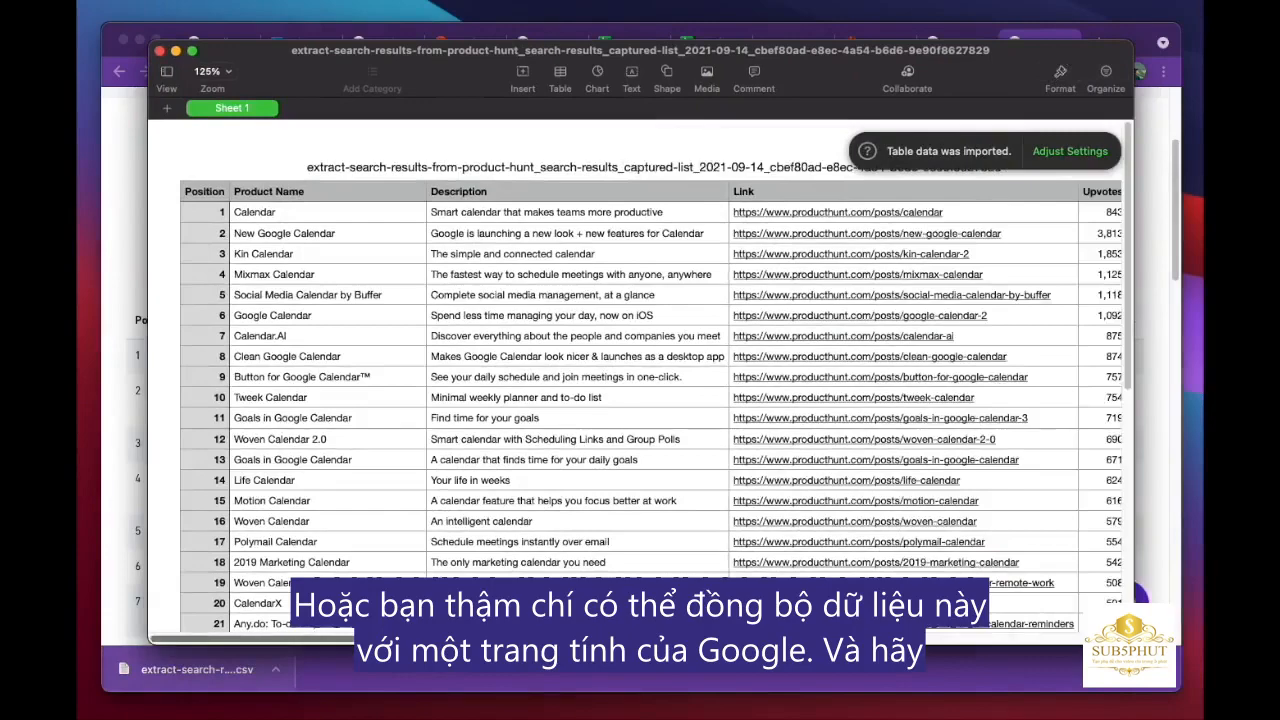
{"action": "scroll", "coordinate": [640, 450], "scroll_direction": "down", "scroll_amount": 5}
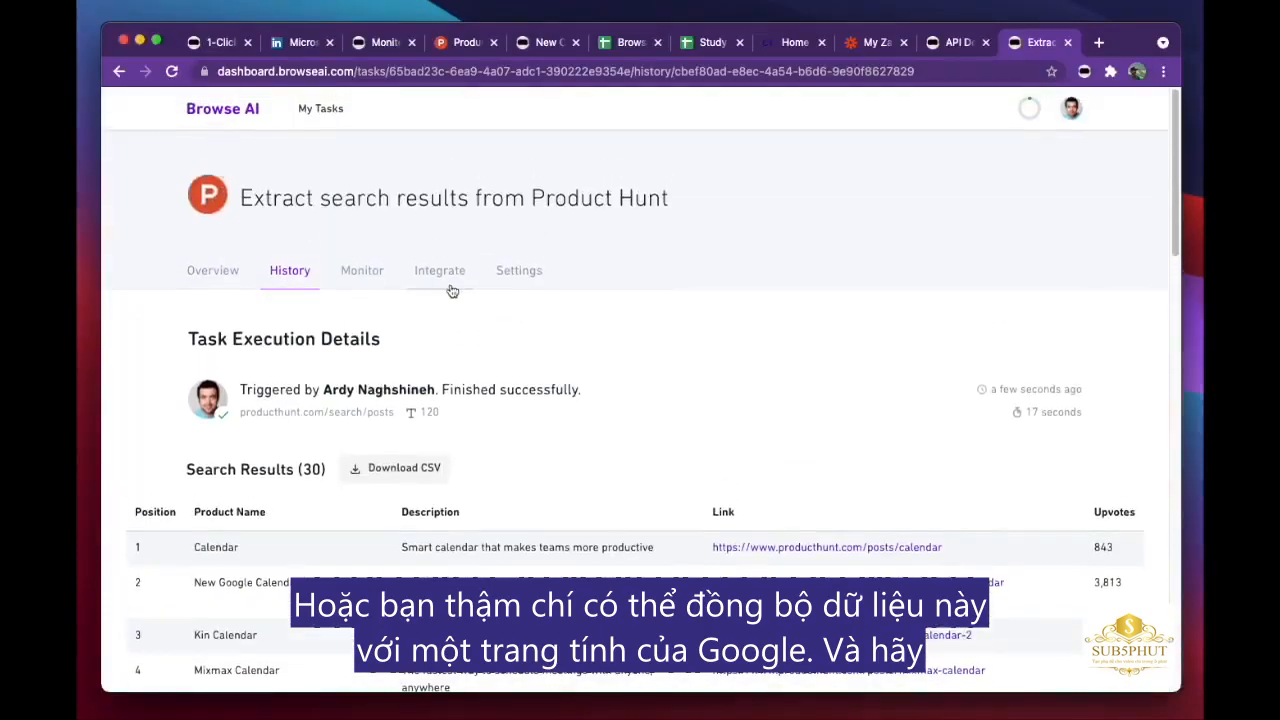
Step: Open the task's integration settings and check the title of the blank Google Sheet "Browse.AI ProductHunt demo"
{"action": "left_click", "coordinate": [439, 277]}
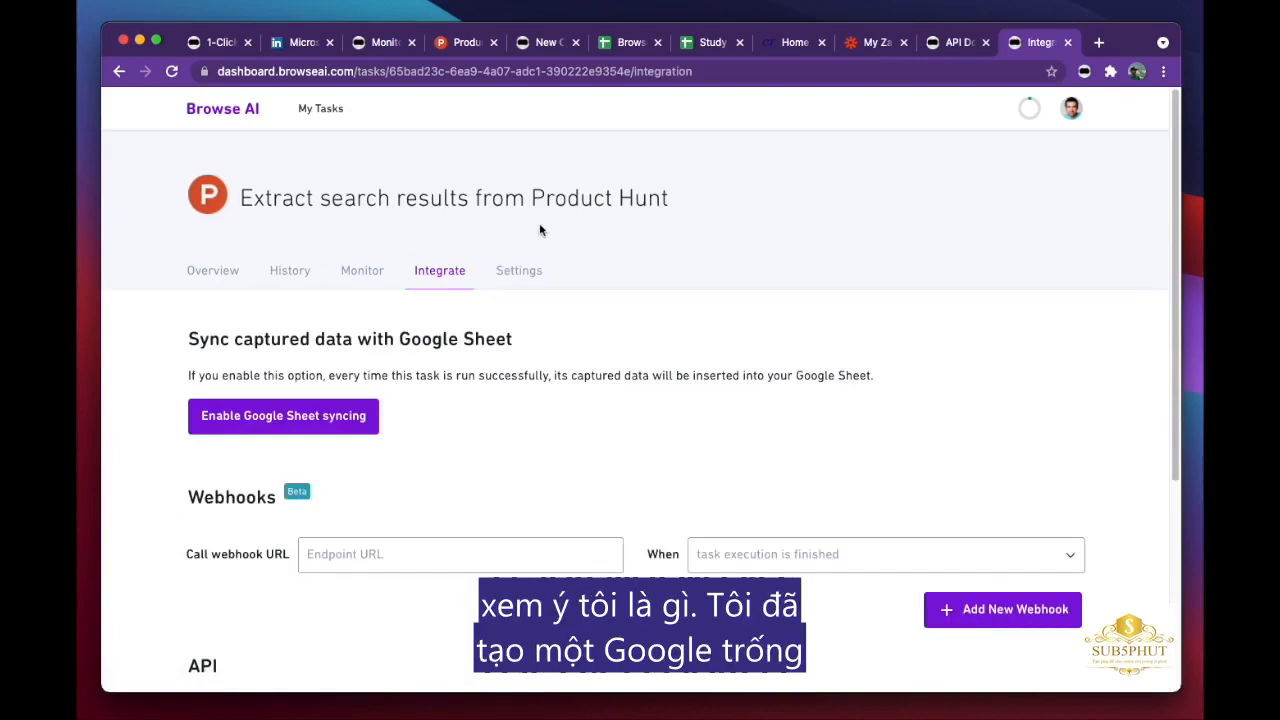
{"action": "left_click", "coordinate": [617, 45]}
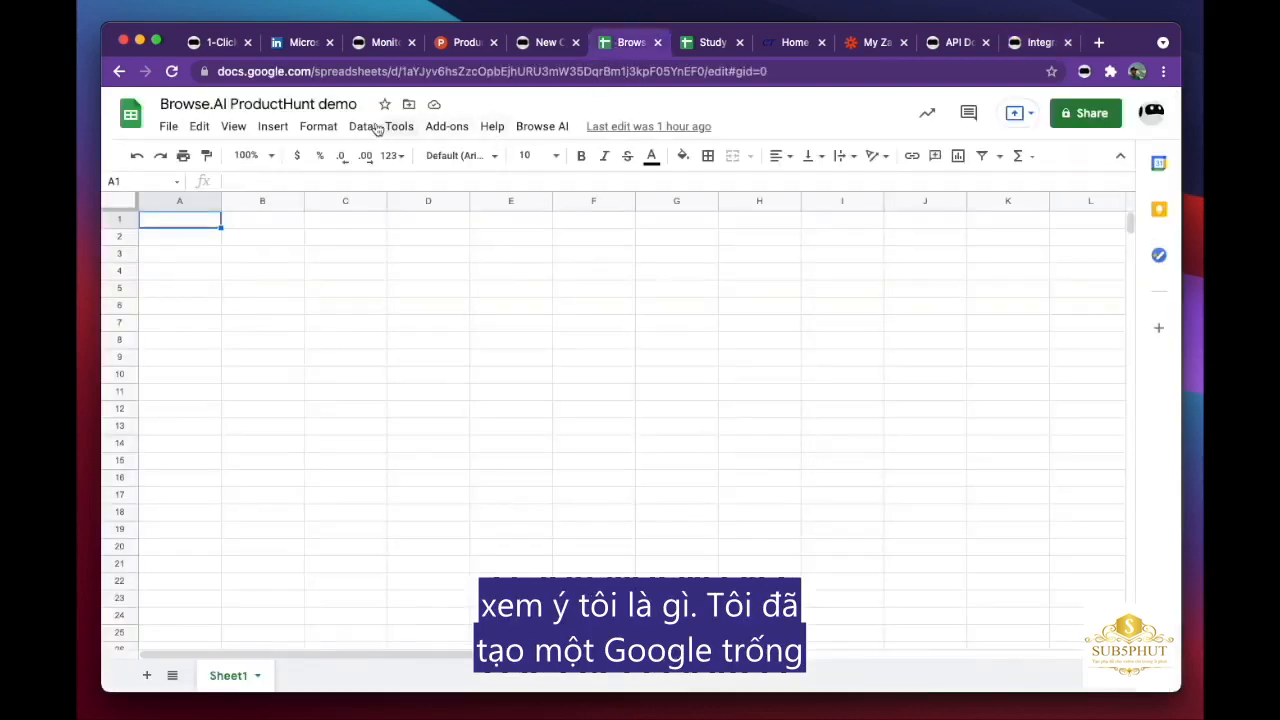
{"action": "left_click", "coordinate": [216, 104]}
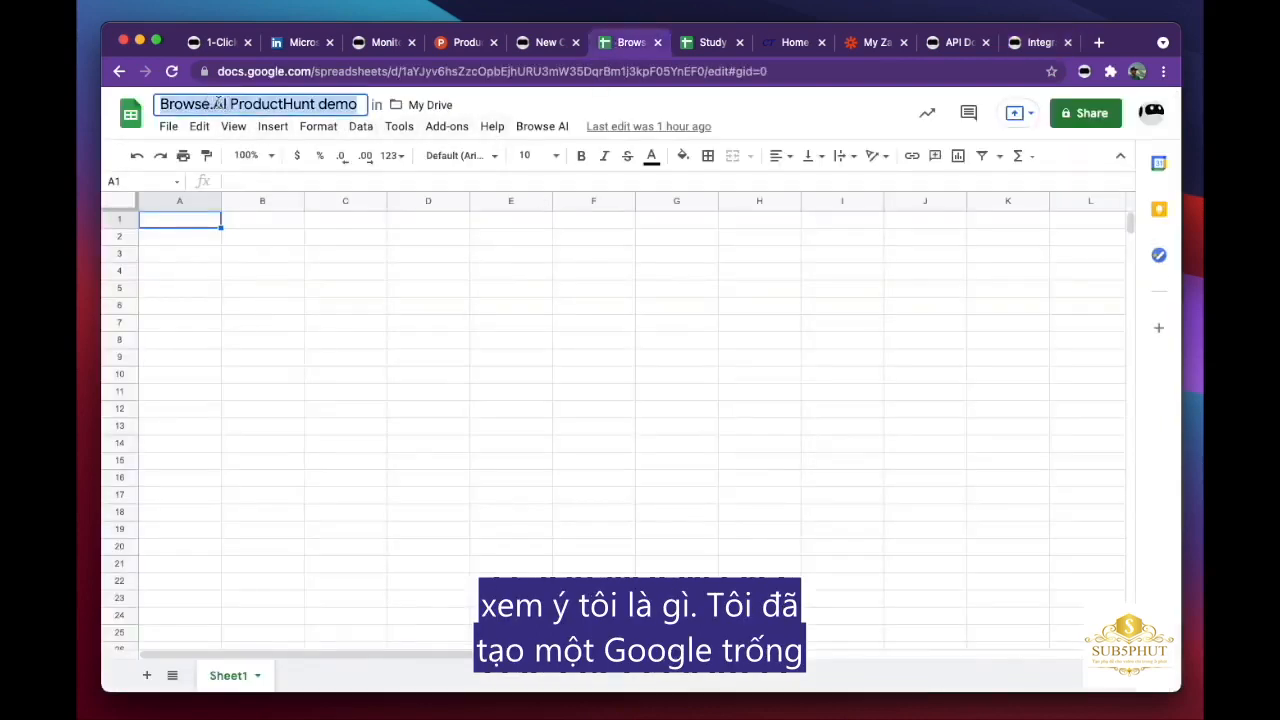
{"action": "left_click", "coordinate": [1021, 45]}
Step: Enable Google Sheet syncing with the authorized Google account and the "Browse.AI ProductHunt demo" spreadsheet, and save it
{"action": "left_click", "coordinate": [290, 435]}
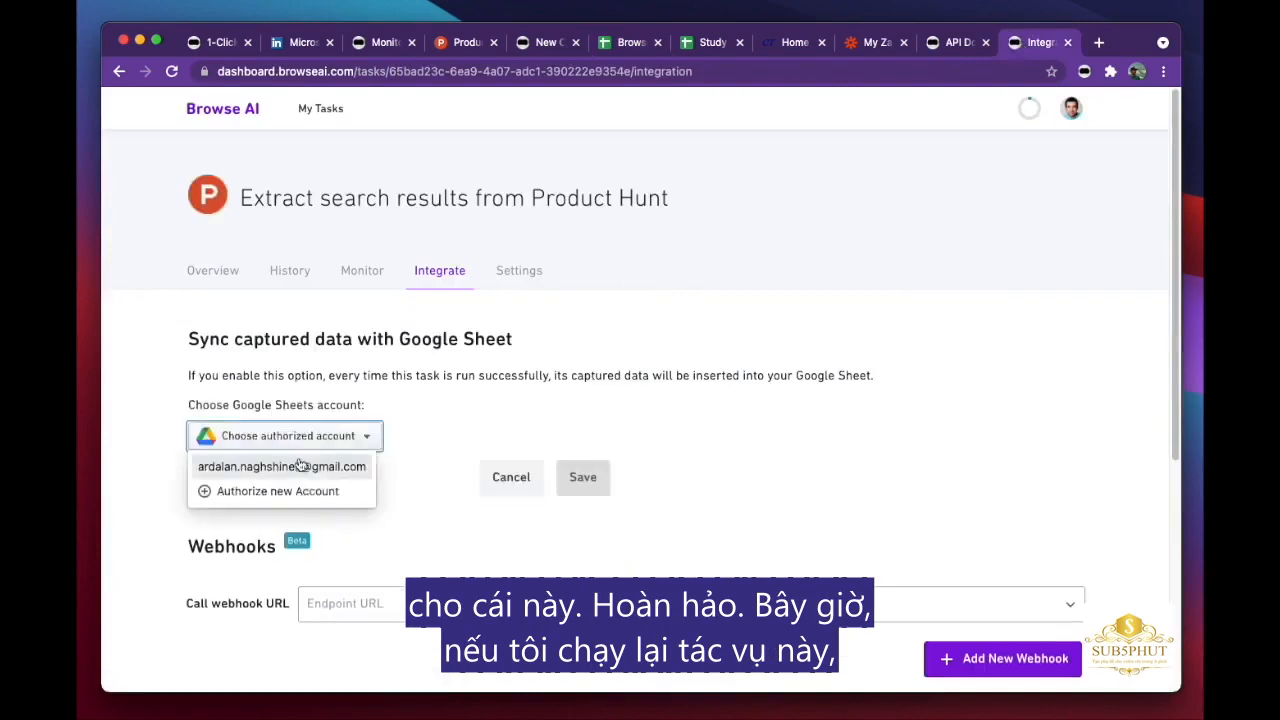
{"action": "left_click", "coordinate": [286, 463]}
{"action": "left_click", "coordinate": [283, 533]}
{"action": "left_click", "coordinate": [582, 550]}
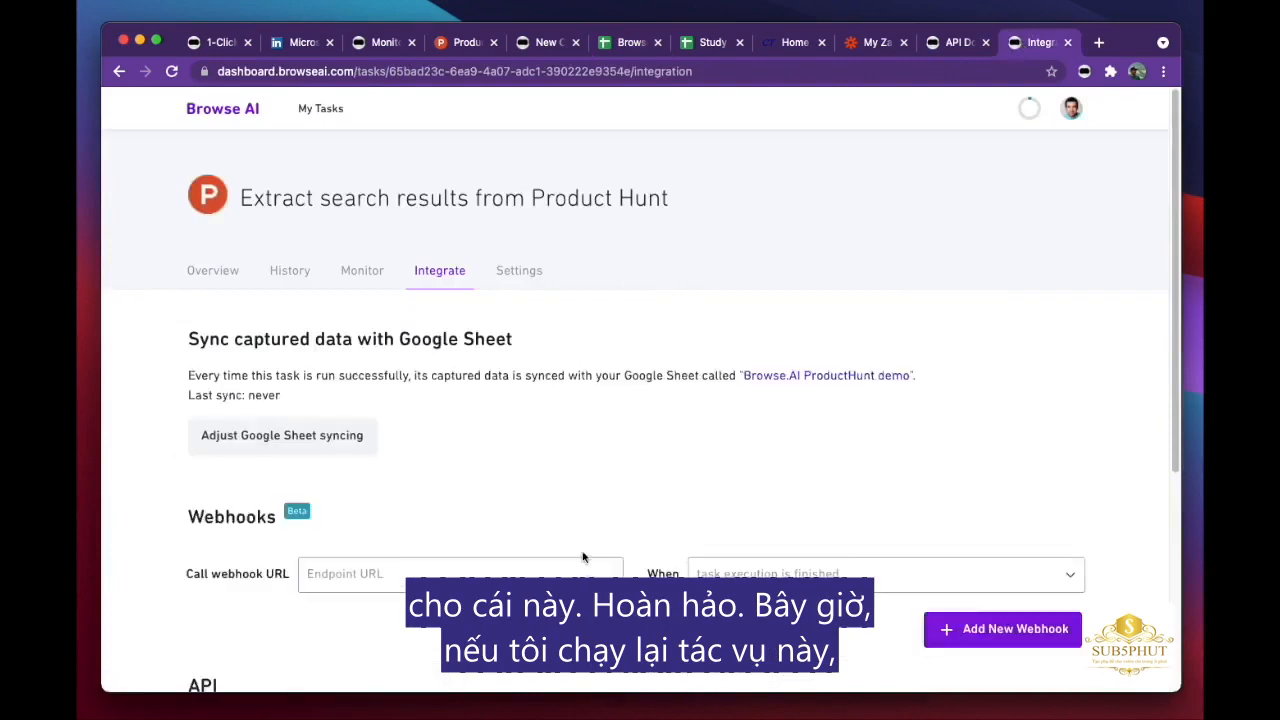
Step: Run the task again from its overview with the default origin URL and a Search Results Limit of 30
{"action": "left_click", "coordinate": [234, 276]}
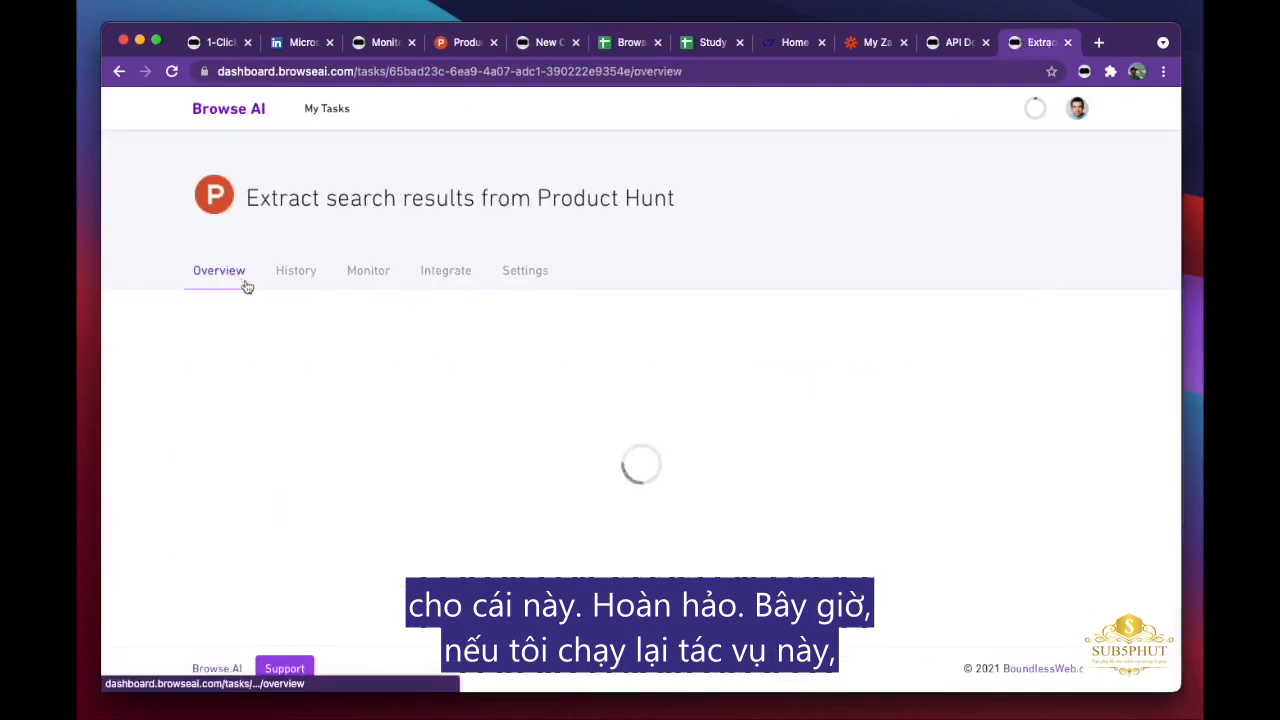
{"action": "scroll", "coordinate": [706, 470], "scroll_direction": "down", "scroll_amount": 3}
{"action": "left_click", "coordinate": [710, 530]}
{"action": "key", "text": "BackSpace"}
{"action": "key", "text": "BackSpace"}
{"action": "type", "text": "30"}
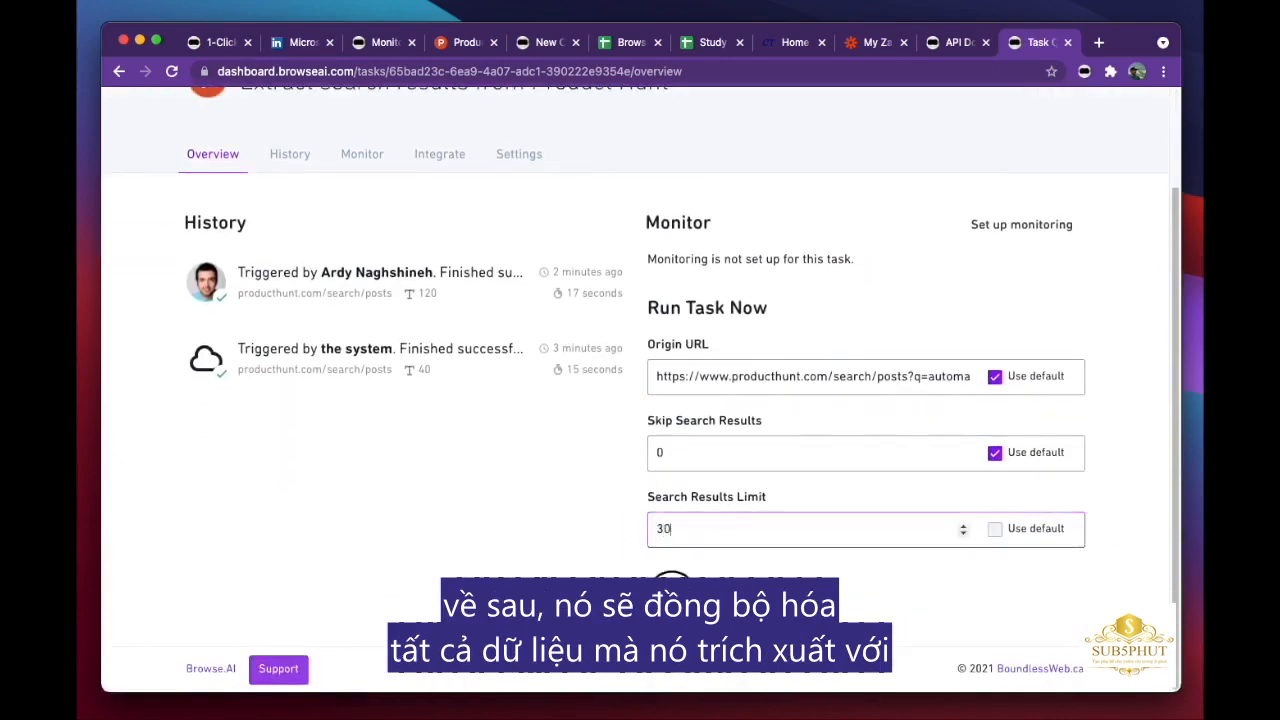
{"action": "left_click", "coordinate": [660, 585]}
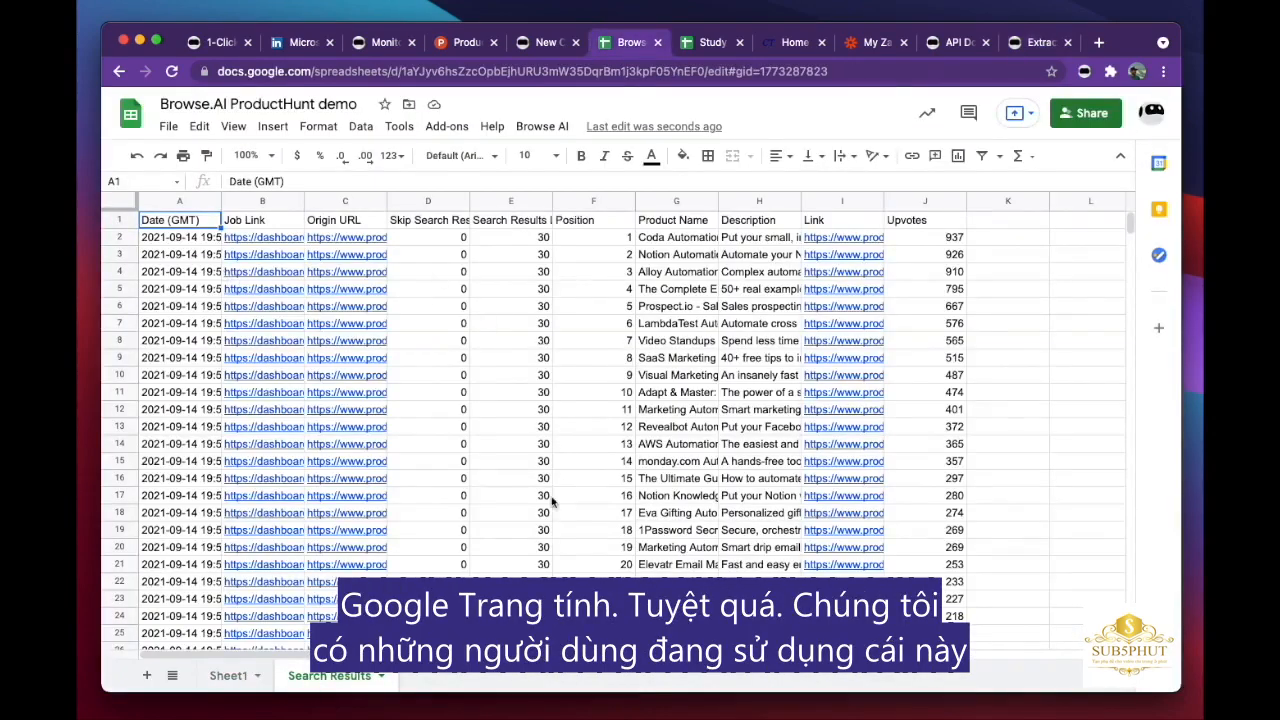
Step: Switch to Google Sheets and look through the synced rows on the Search Results sheet of "Browse.AI ProductHunt demo"
{"action": "scroll", "coordinate": [512, 373], "scroll_direction": "down", "scroll_amount": 3}
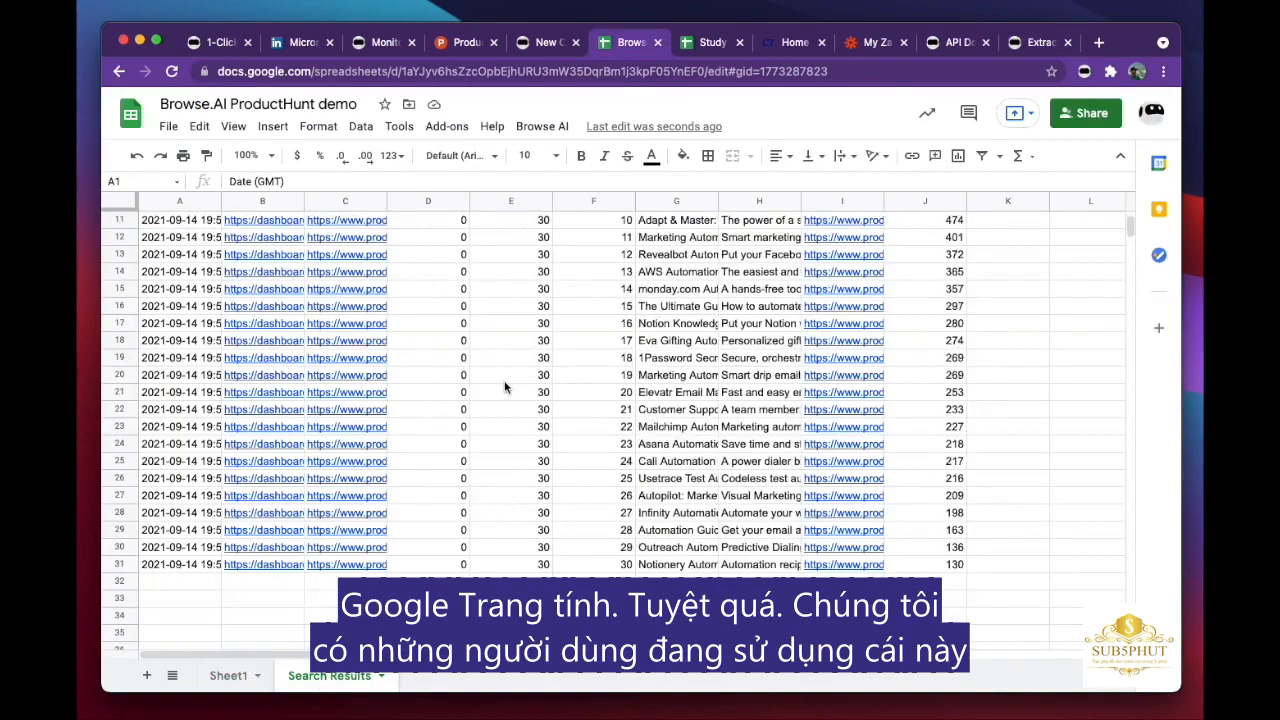
{"action": "scroll", "coordinate": [505, 386], "scroll_direction": "up", "scroll_amount": 3}
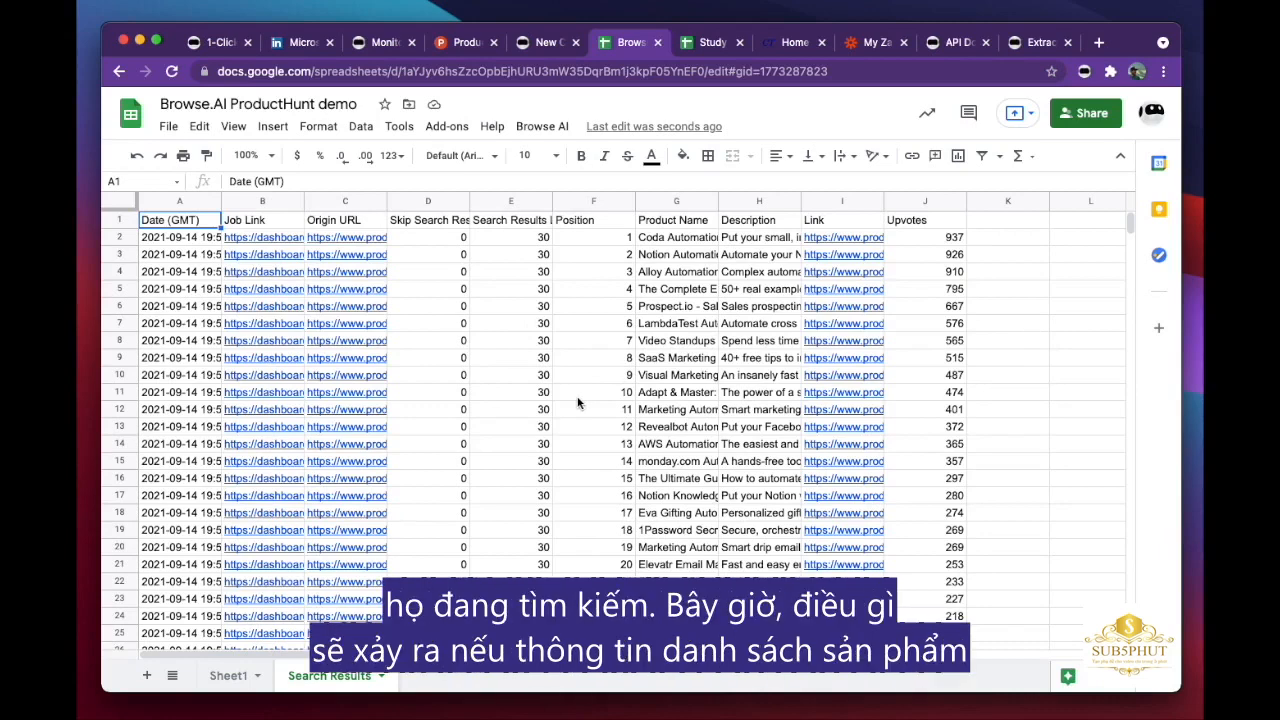
Step: Switch to Product Hunt, open the Coda Automation product from the search results, and examine its details page, dismissing the pop-up
{"action": "left_click", "coordinate": [455, 45]}
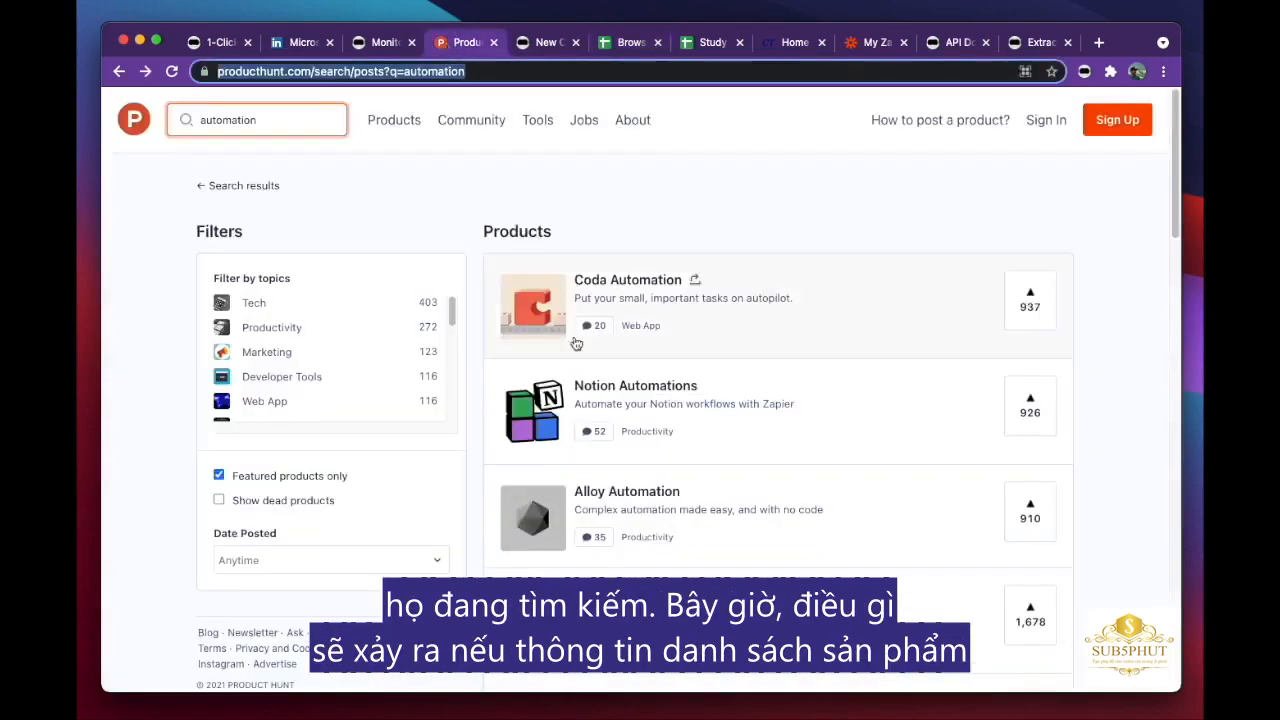
{"action": "left_click", "coordinate": [730, 308]}
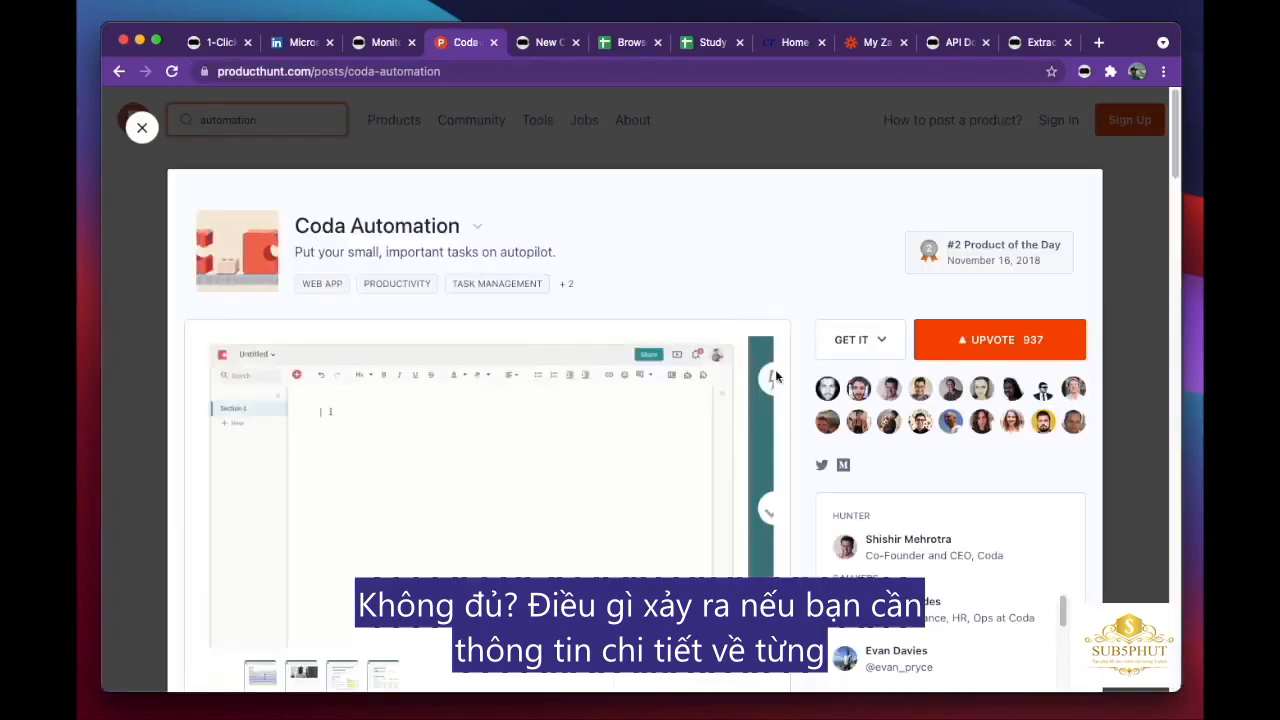
{"action": "scroll", "coordinate": [803, 338], "scroll_direction": "down", "scroll_amount": 1}
{"action": "scroll", "coordinate": [800, 338], "scroll_direction": "down", "scroll_amount": 4}
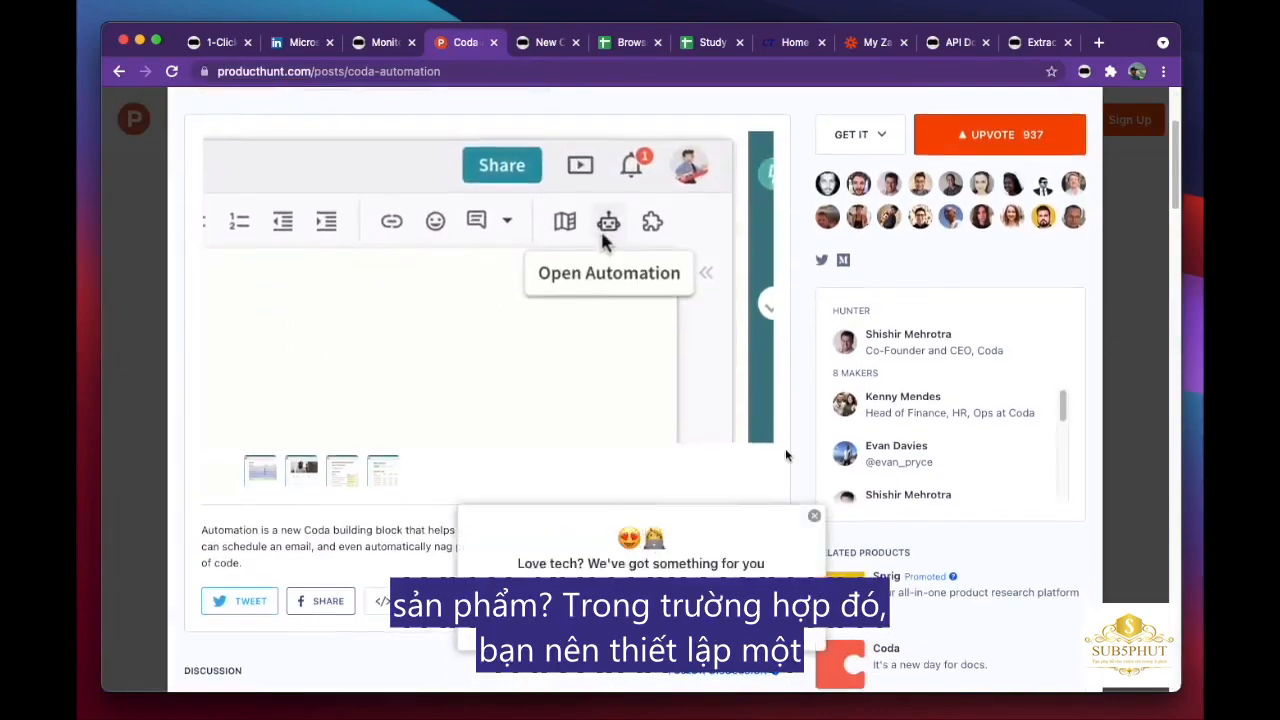
{"action": "scroll", "coordinate": [786, 450], "scroll_direction": "down", "scroll_amount": 2}
{"action": "left_click", "coordinate": [814, 515]}
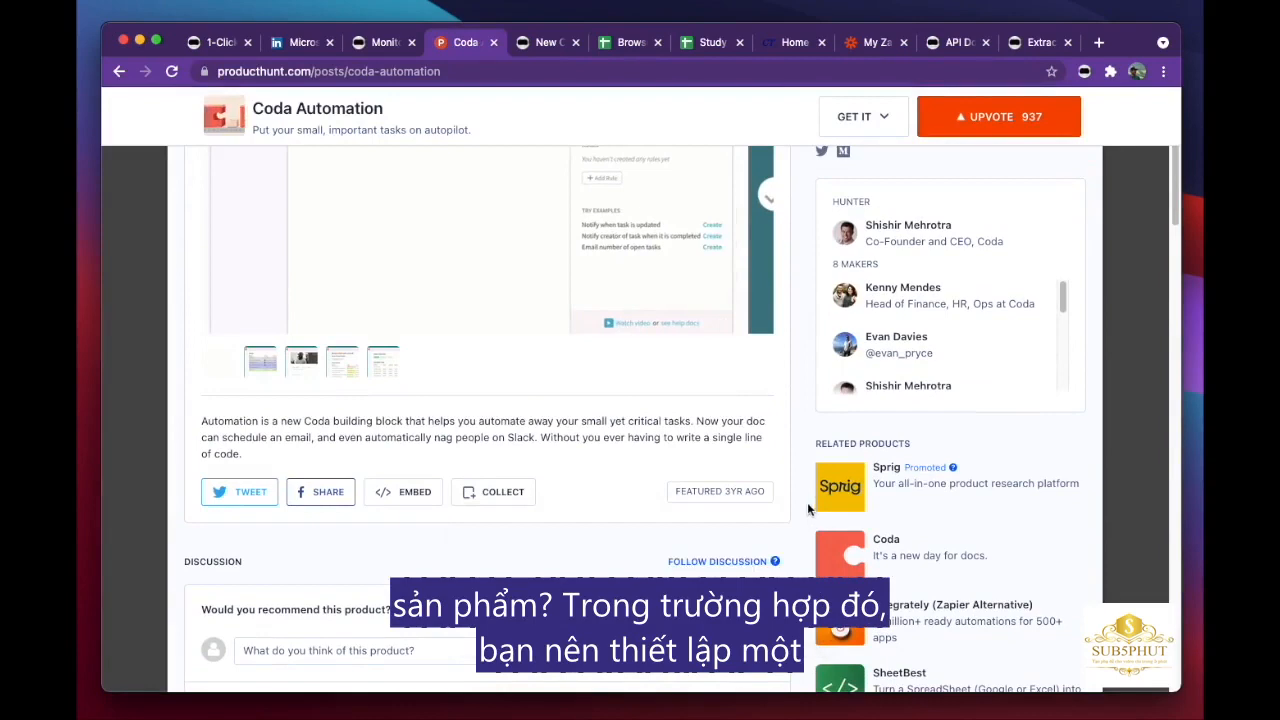
{"action": "scroll", "coordinate": [807, 510], "scroll_direction": "up", "scroll_amount": 6}
{"action": "scroll", "coordinate": [790, 511], "scroll_direction": "down", "scroll_amount": 5}
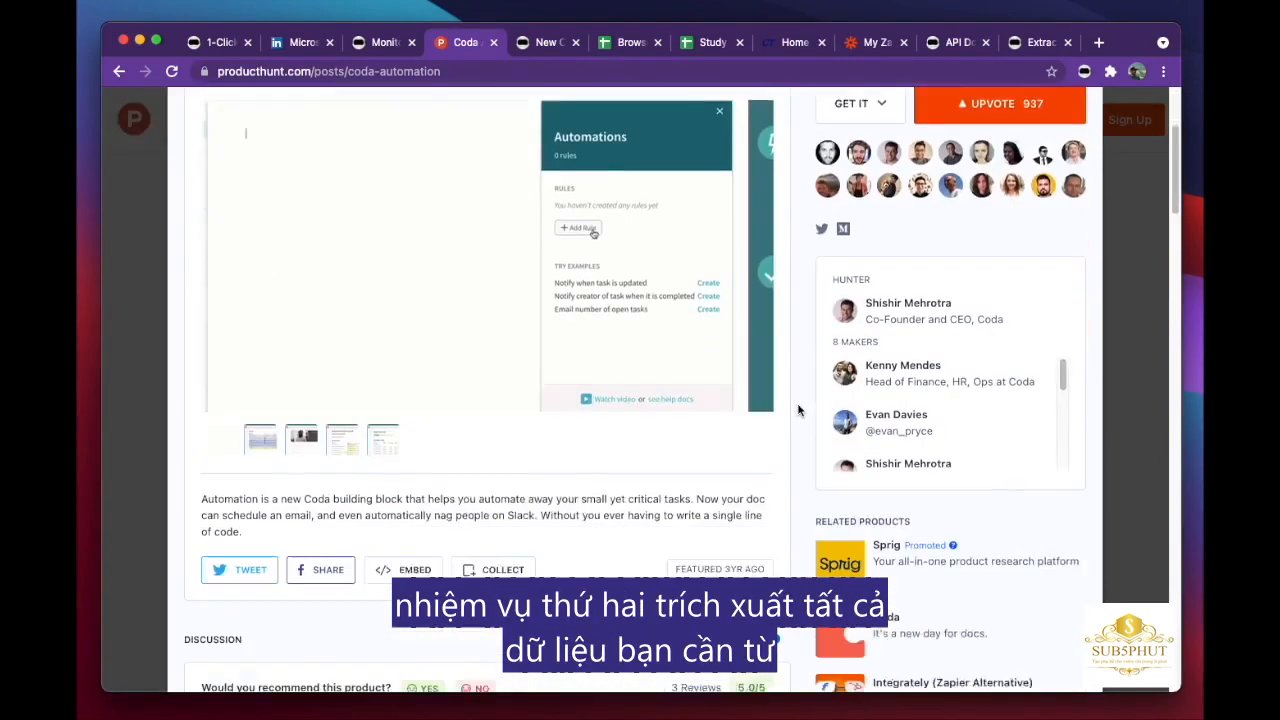
{"action": "scroll", "coordinate": [779, 512], "scroll_direction": "down", "scroll_amount": 4}
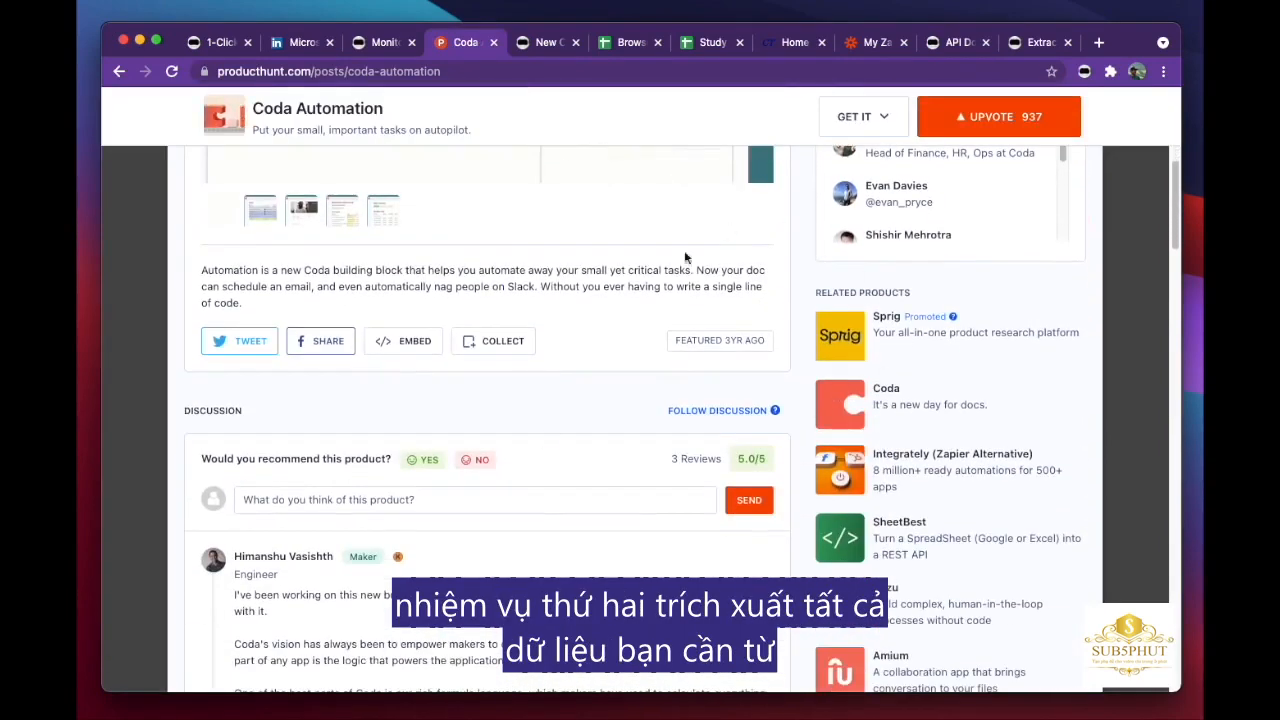
{"action": "scroll", "coordinate": [710, 572], "scroll_direction": "up", "scroll_amount": 10}
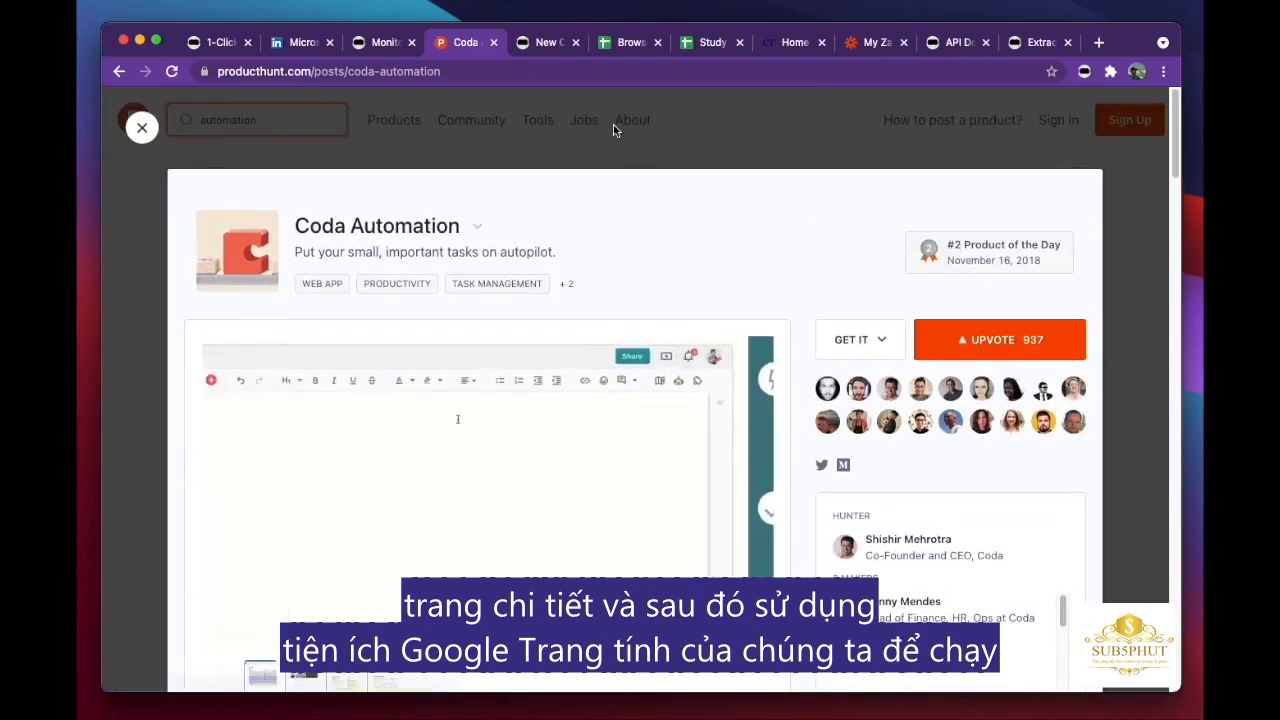
Step: Return to the "Browse.AI ProductHunt demo" spreadsheet and select the product links in cells I2:I25
{"action": "left_click", "coordinate": [622, 42]}
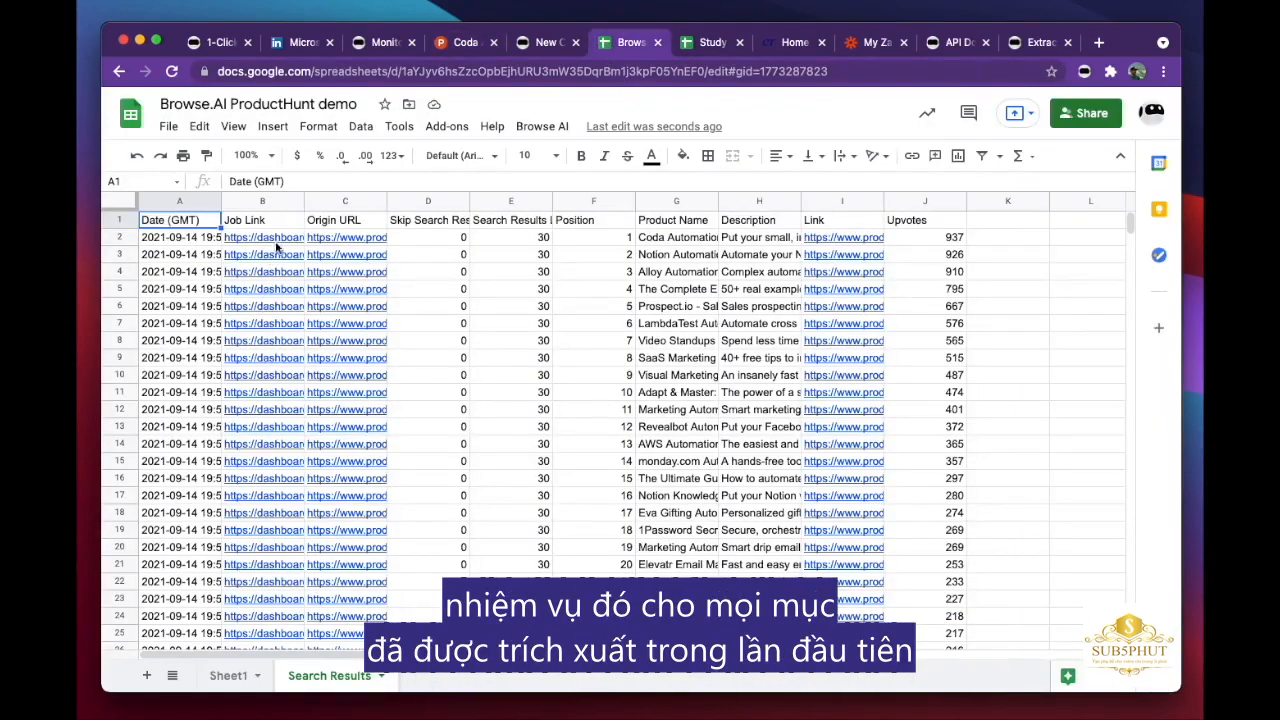
{"action": "left_click_drag", "start_coordinate": [843, 238], "coordinate": [843, 630]}
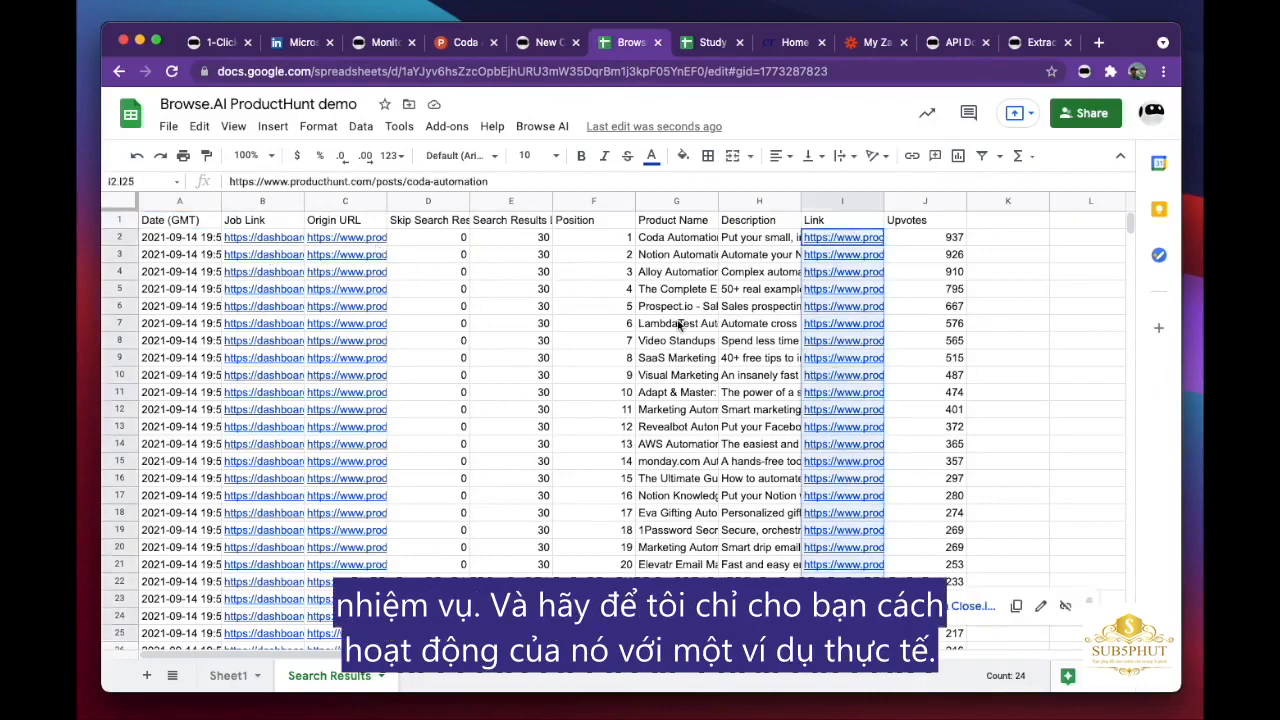
Step: Look at the Study Scraping spreadsheet and the ClinicalTrials.gov home page its study links come from
{"action": "left_click", "coordinate": [698, 46]}
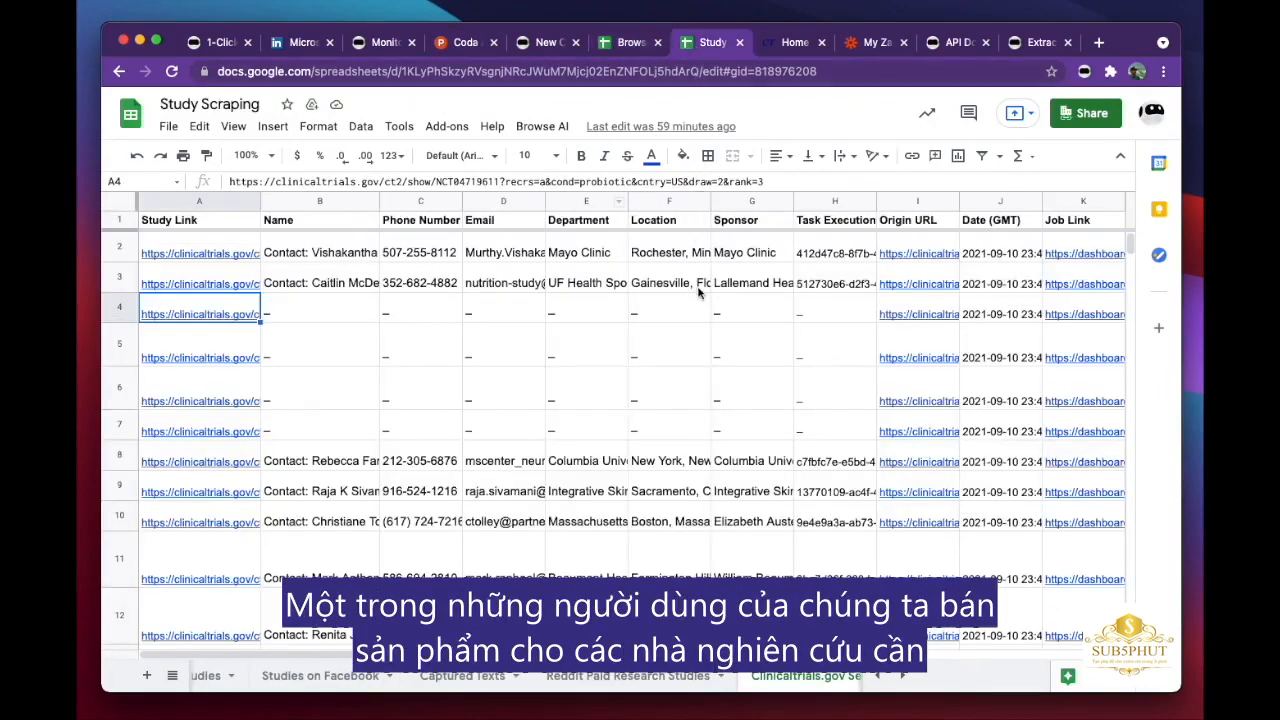
{"action": "left_click", "coordinate": [783, 45]}
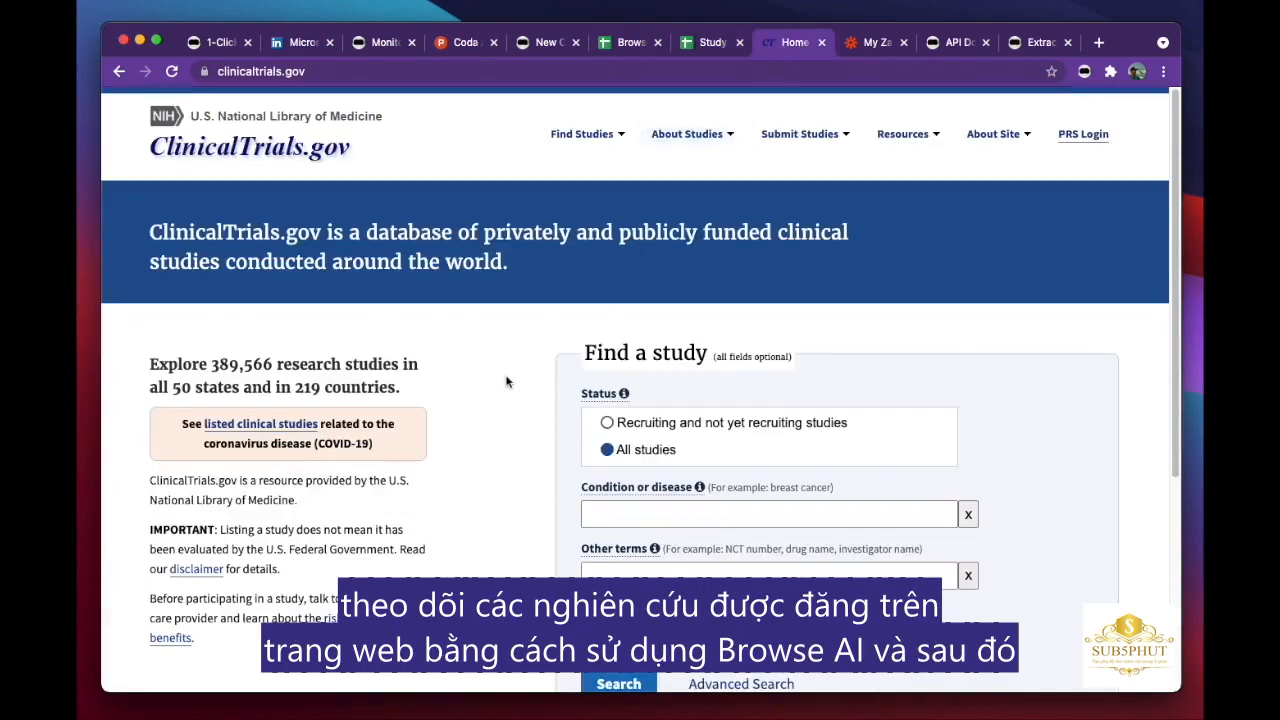
{"action": "scroll", "coordinate": [529, 368], "scroll_direction": "down", "scroll_amount": 2}
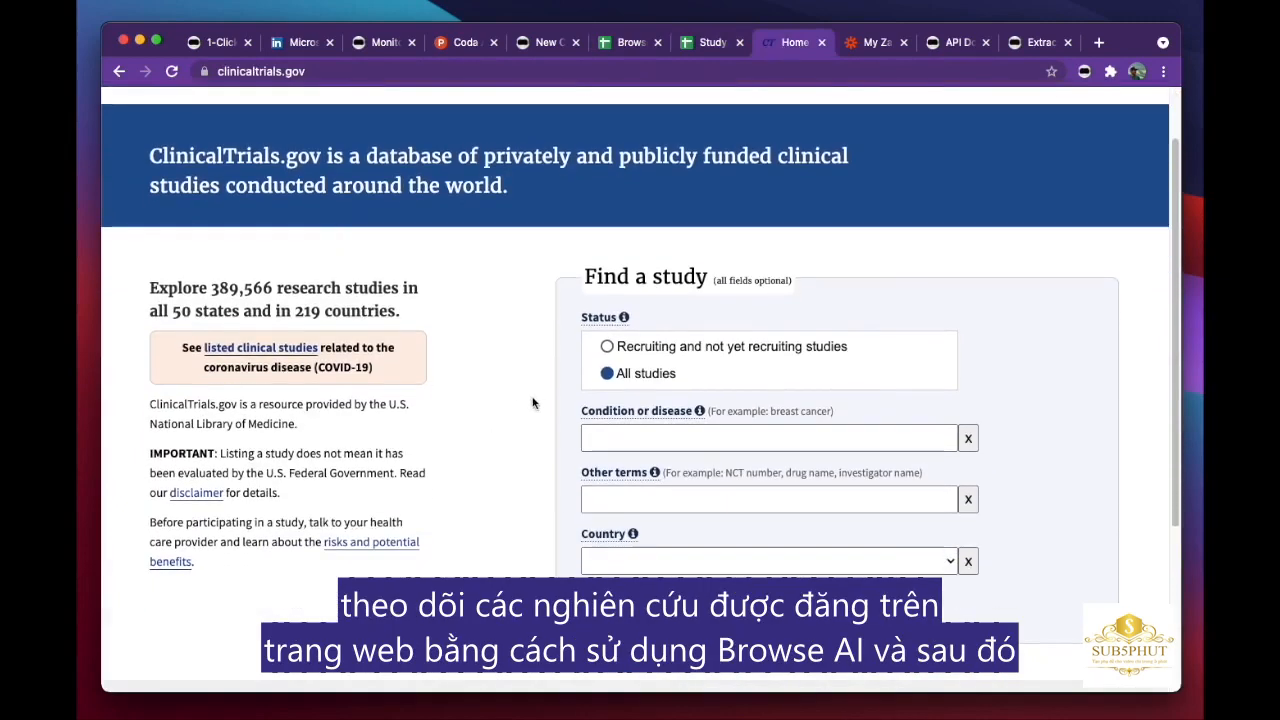
{"action": "scroll", "coordinate": [466, 435], "scroll_direction": "up", "scroll_amount": 2}
Step: In the Study Scraping spreadsheet, run the Browse AI task "Extract contact info from ClinicalTrials.gov" on the study links in A4:A7
{"action": "left_click", "coordinate": [707, 43]}
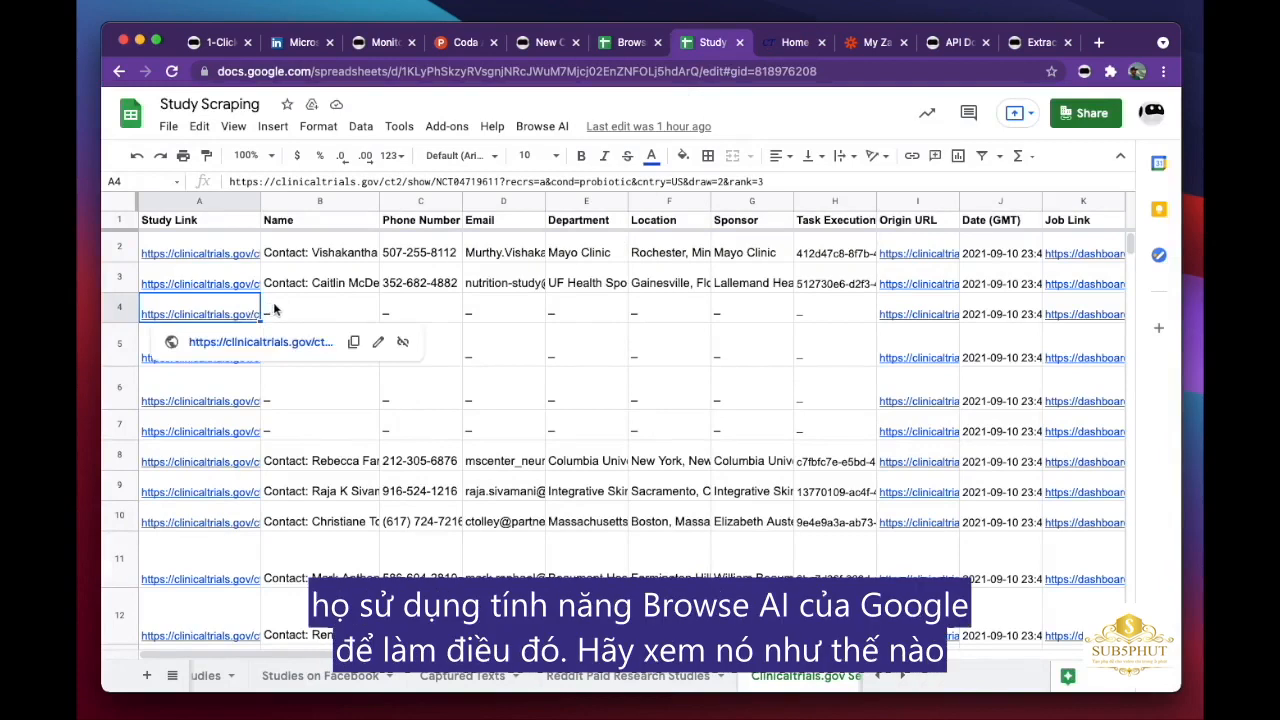
{"action": "left_click_drag", "start_coordinate": [197, 314], "coordinate": [183, 423]}
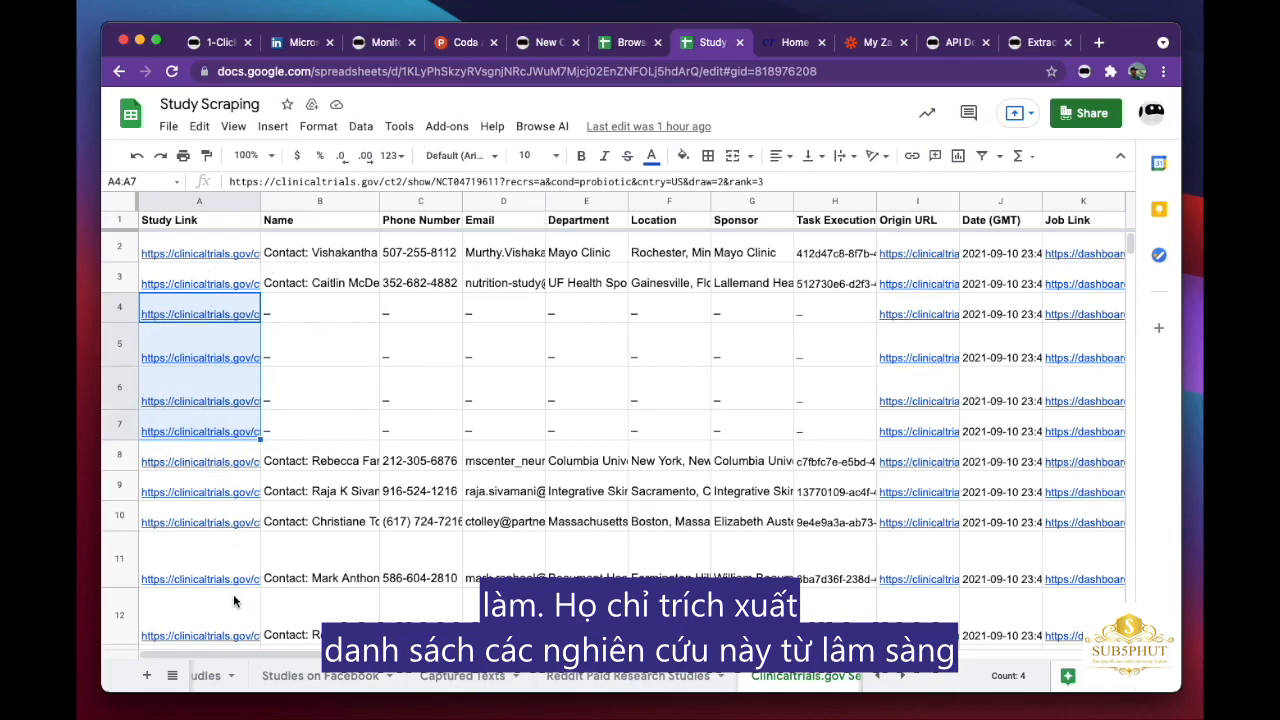
{"action": "left_click", "coordinate": [785, 44]}
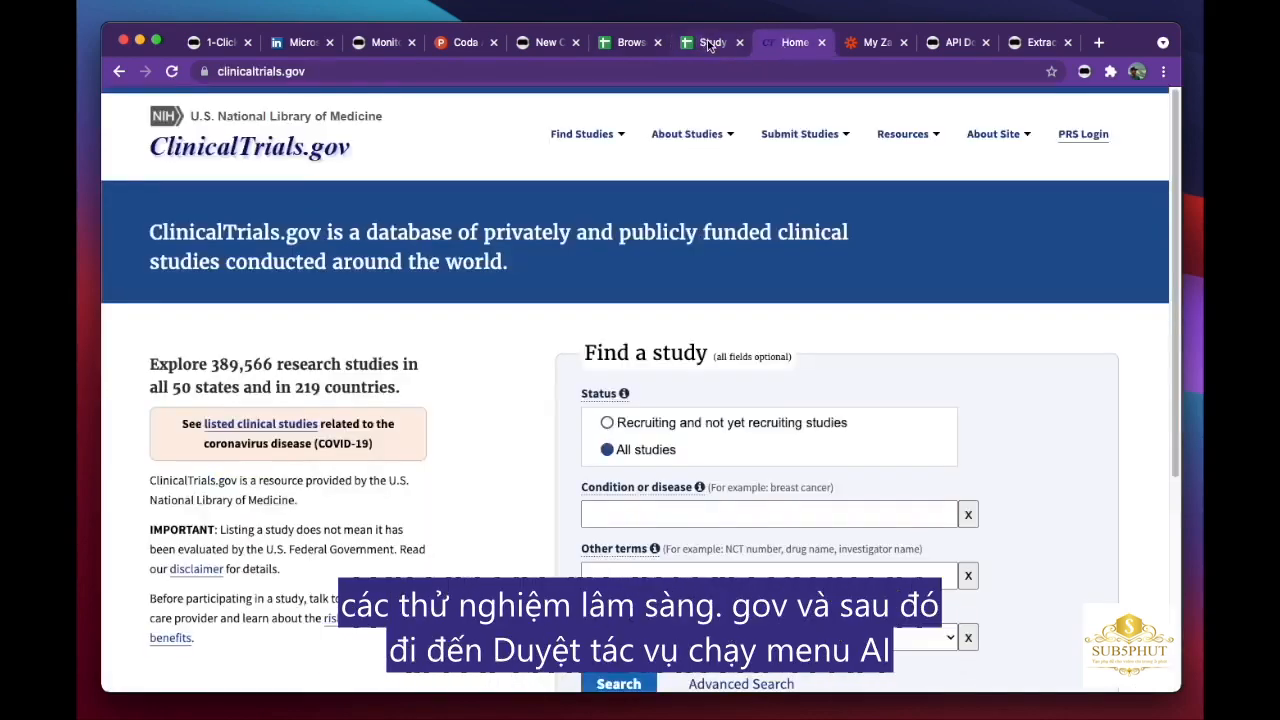
{"action": "left_click", "coordinate": [706, 45]}
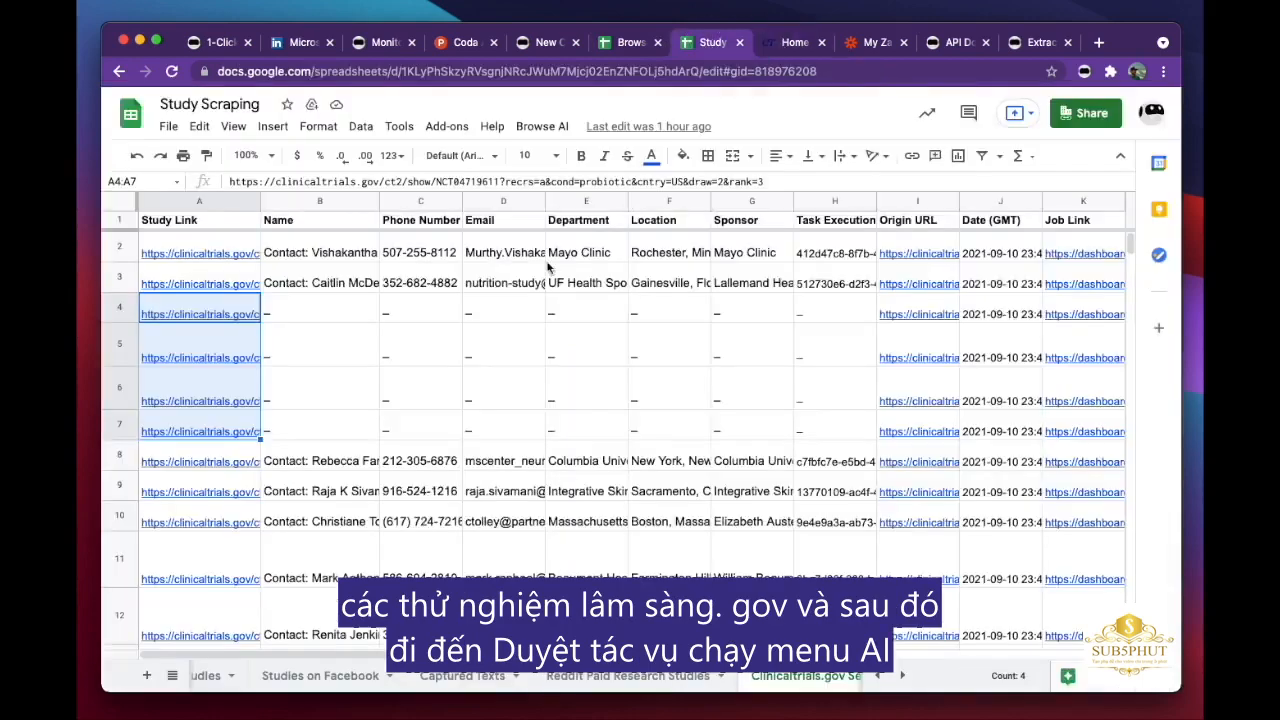
{"action": "left_click", "coordinate": [542, 128]}
{"action": "mouse_move", "coordinate": [640, 195]}
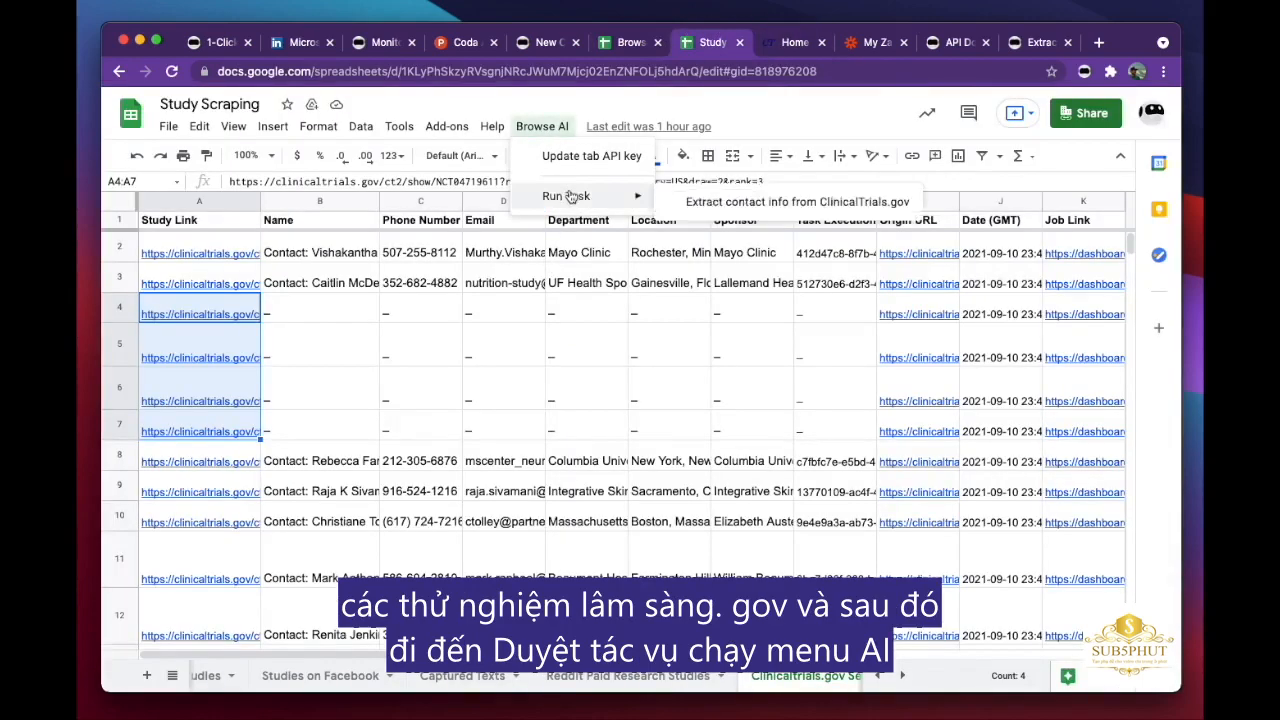
{"action": "left_click", "coordinate": [729, 200]}
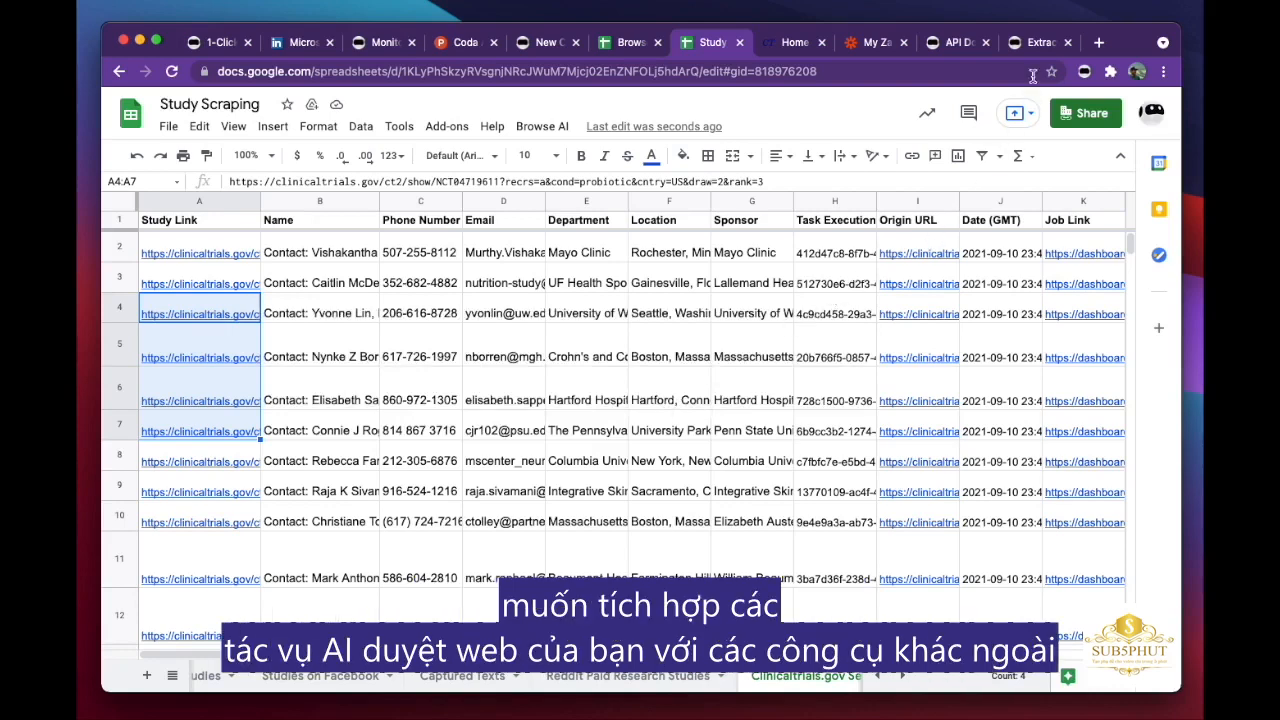
Step: Switch to the Product Hunt extraction task in Browse AI and examine its integration settings, including the API section and webhook trigger options
{"action": "left_click", "coordinate": [1030, 42]}
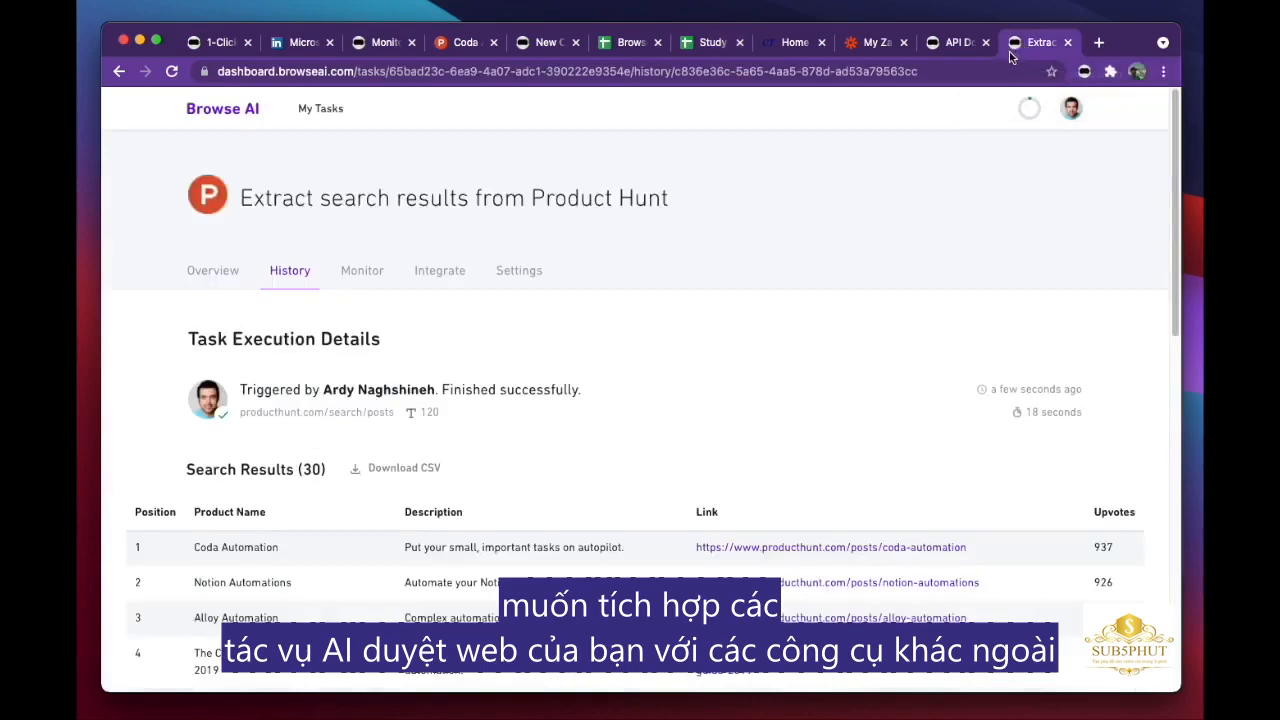
{"action": "left_click", "coordinate": [440, 278]}
{"action": "scroll", "coordinate": [529, 357], "scroll_direction": "down", "scroll_amount": 5}
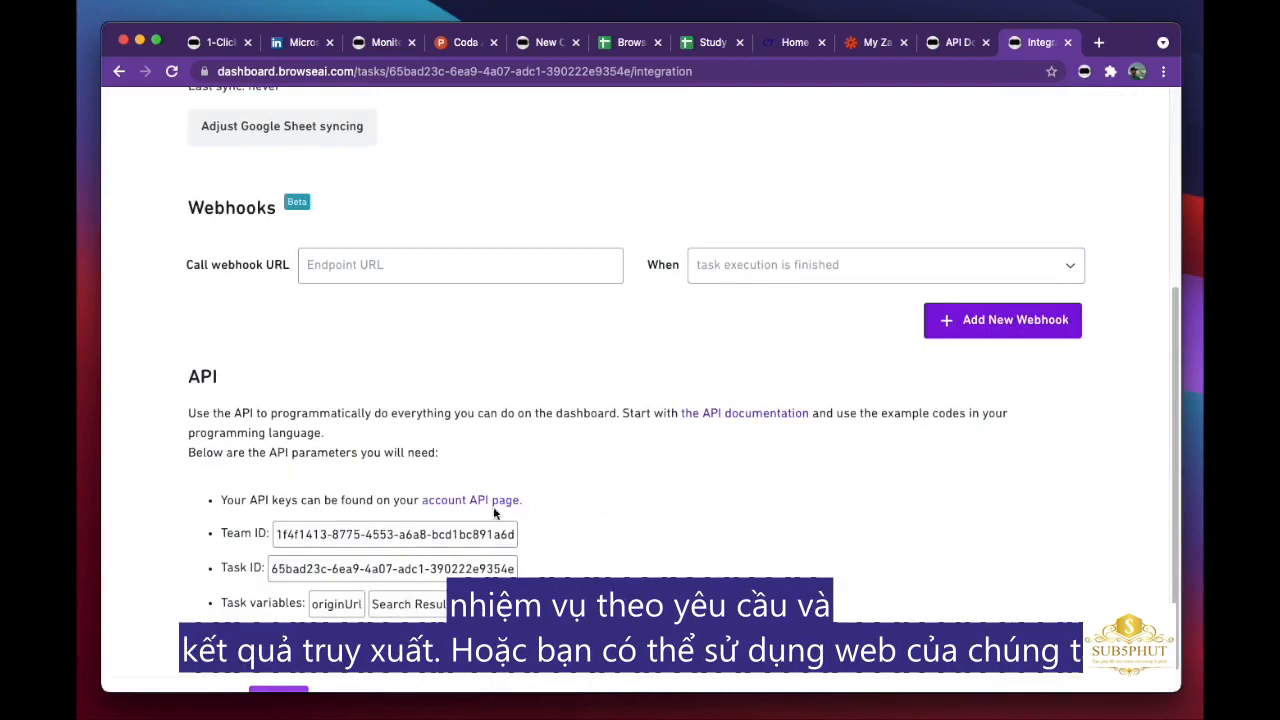
{"action": "scroll", "coordinate": [575, 496], "scroll_direction": "up", "scroll_amount": 3}
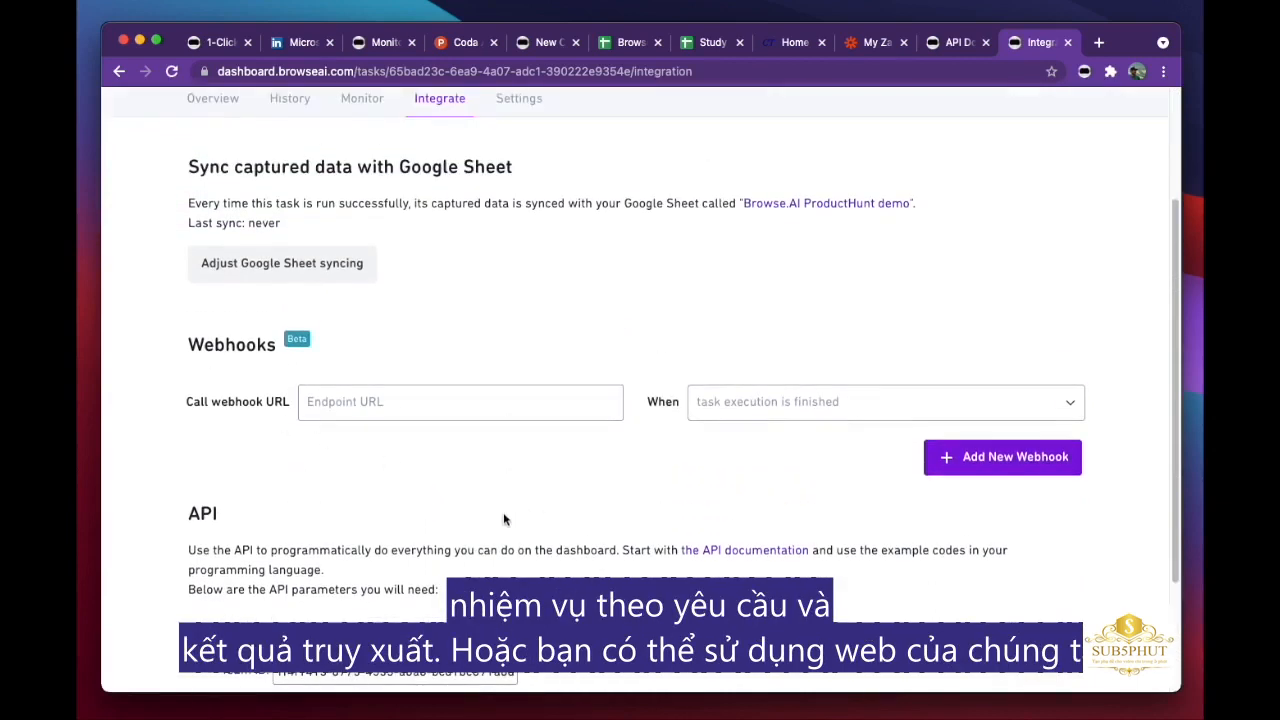
{"action": "scroll", "coordinate": [397, 520], "scroll_direction": "up", "scroll_amount": 3}
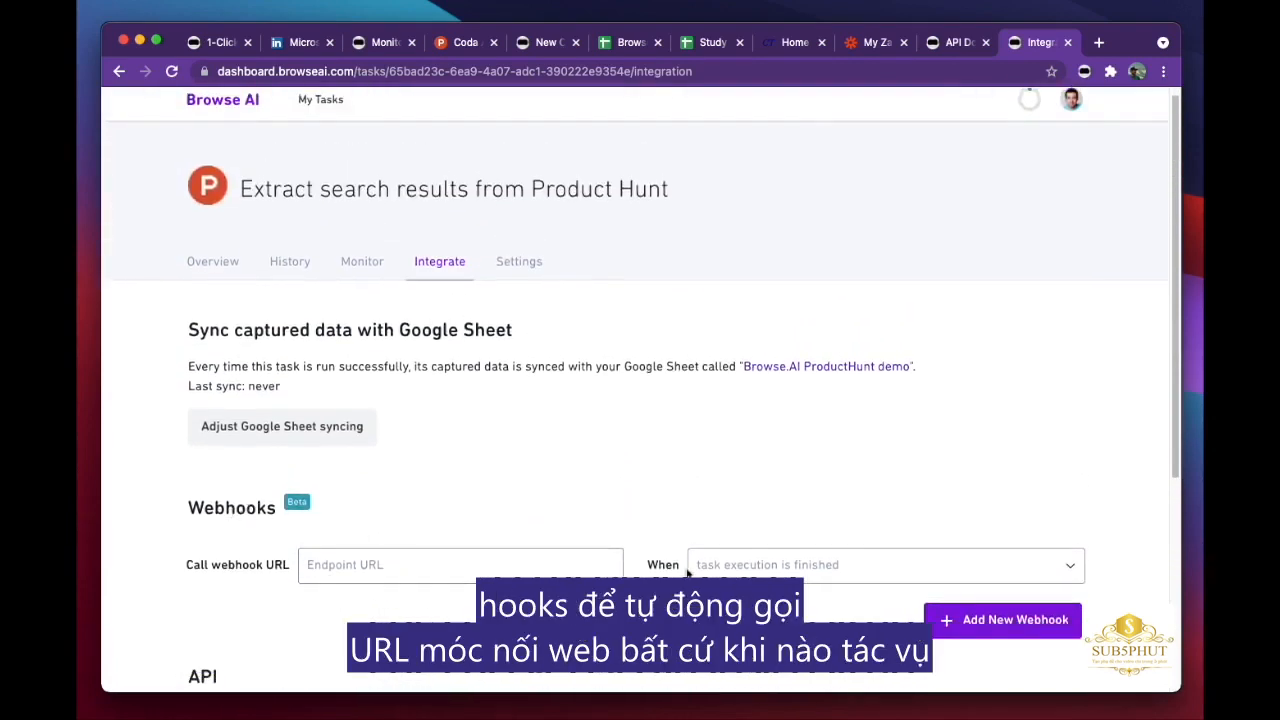
{"action": "left_click", "coordinate": [724, 568]}
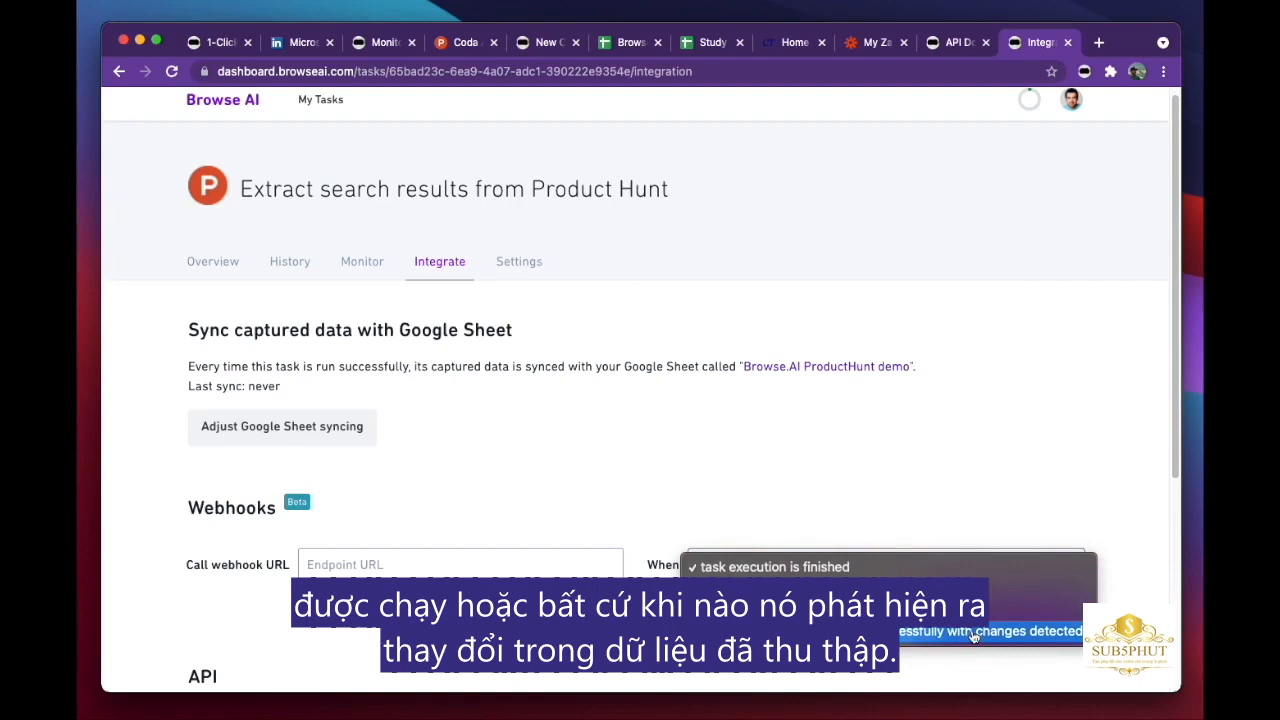
{"action": "left_click", "coordinate": [740, 427]}
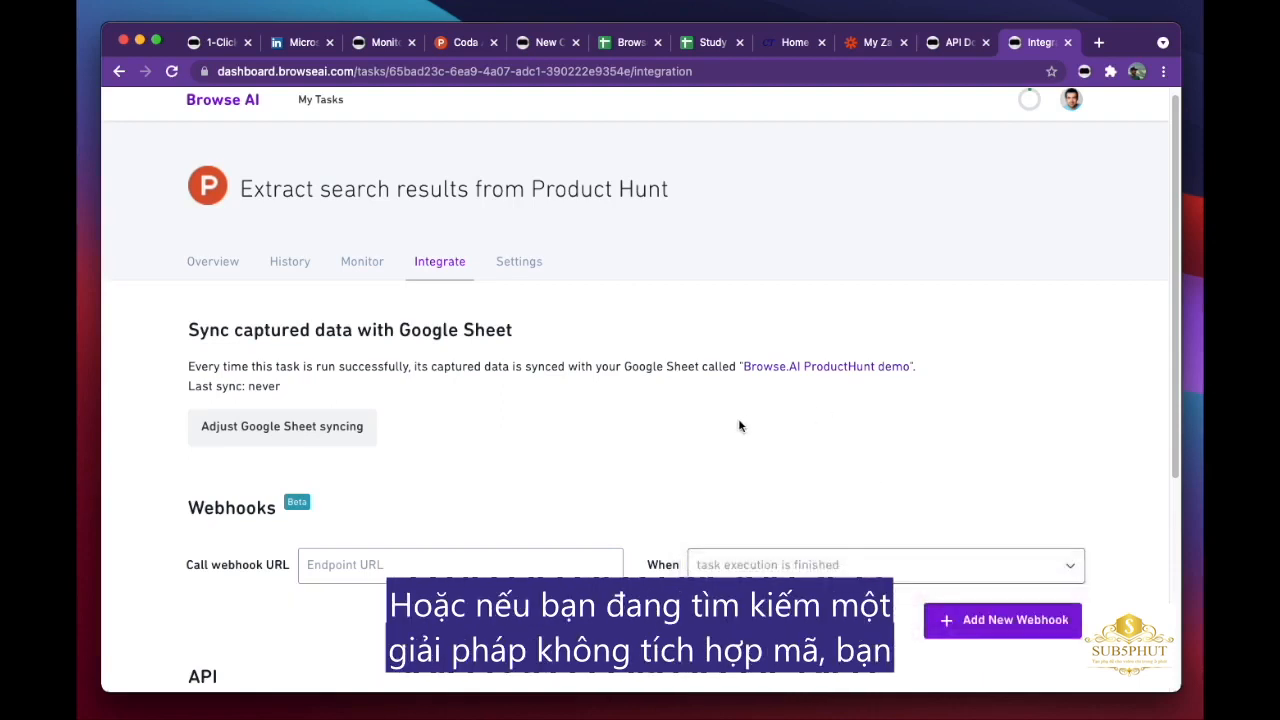
Step: View the list of Zaps in Zapier and return to Browse AI's 1-Click Automations page
{"action": "left_click", "coordinate": [871, 44]}
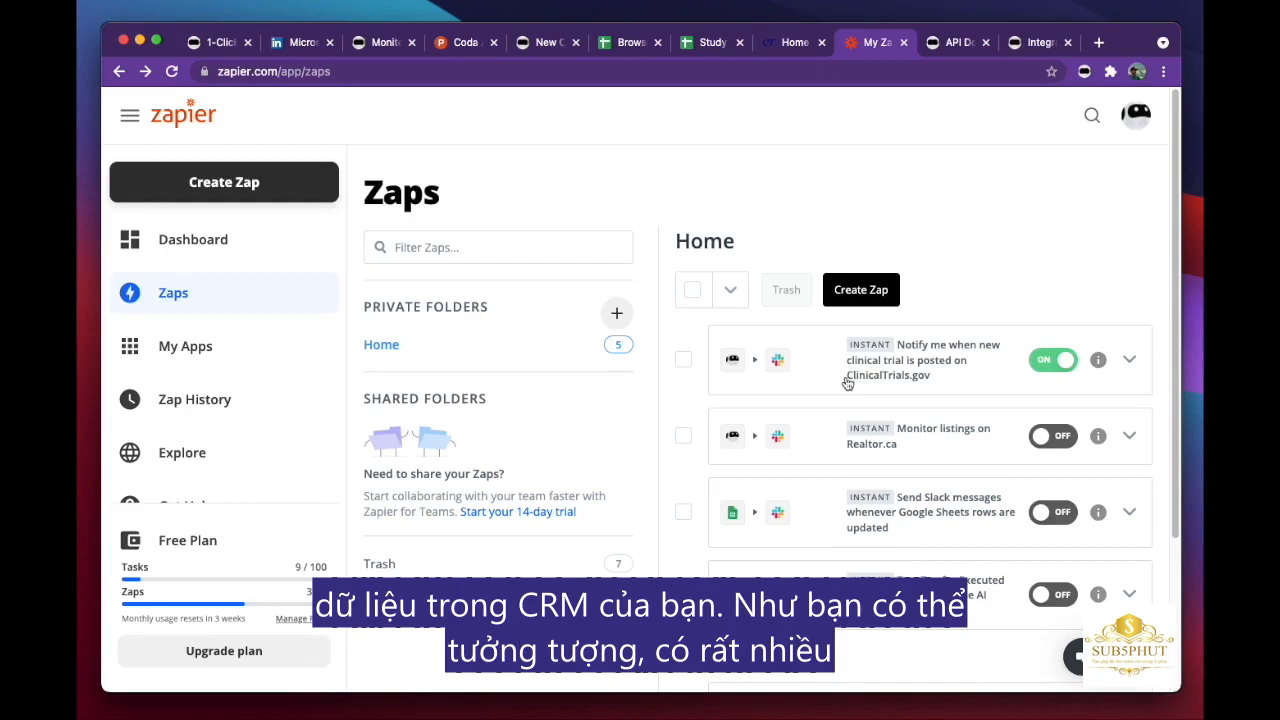
{"action": "left_click", "coordinate": [212, 42]}
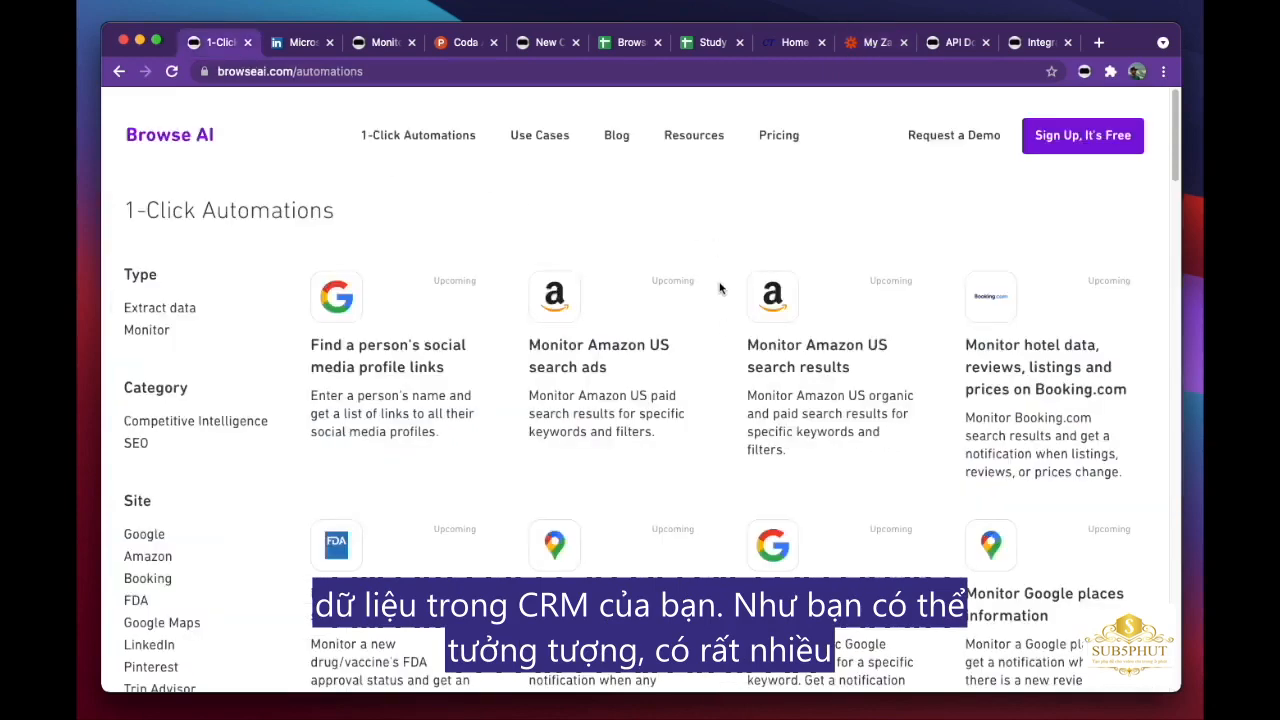